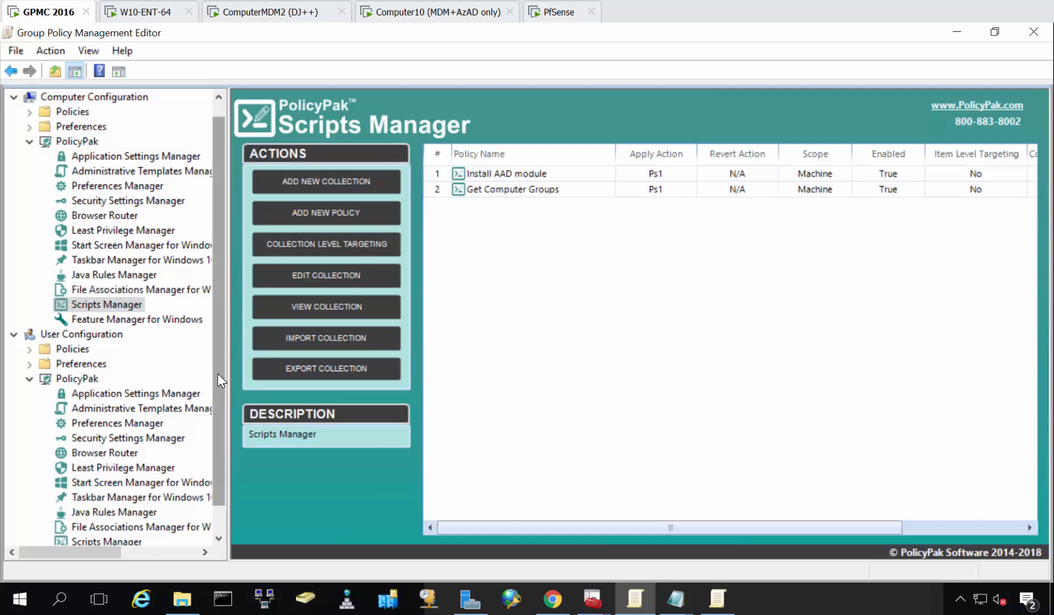
Review the user-side Scripts Manager policies and return to the computer-side Scripts Manager list.
scroll(217, 372, "down", 1)
left_click(106, 511)
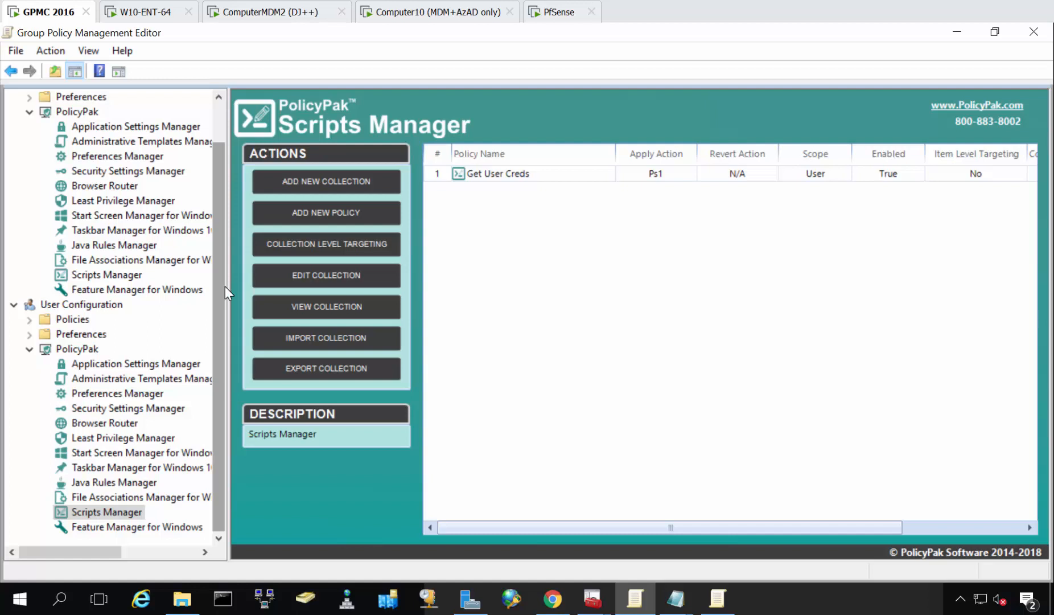
left_click(116, 276)
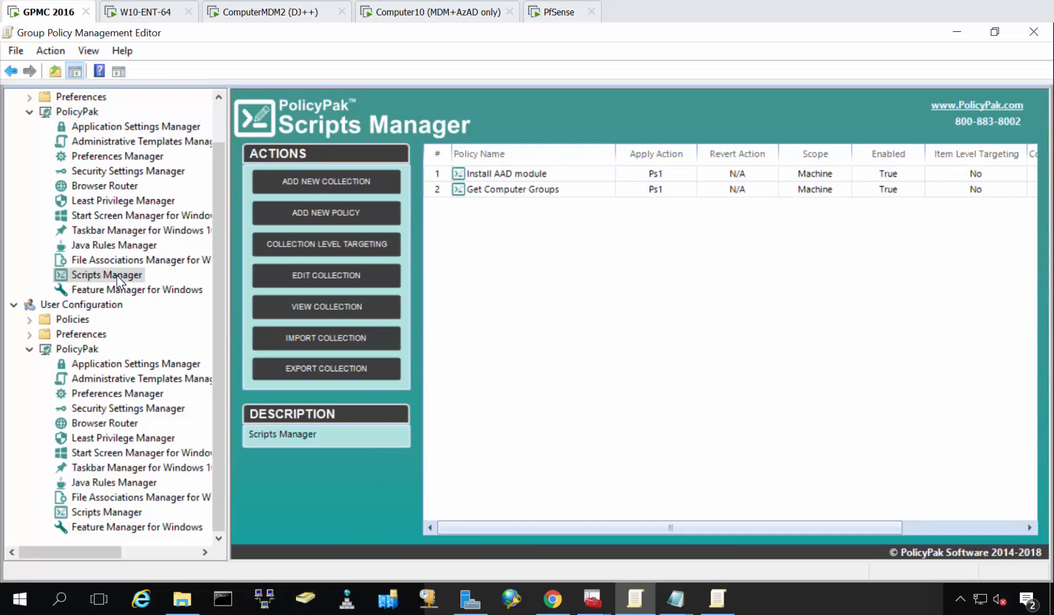
Close all open Notepad windows and copy the full XML of the Install AAD module policy from Notepad.
right_click(676, 599)
left_click(692, 564)
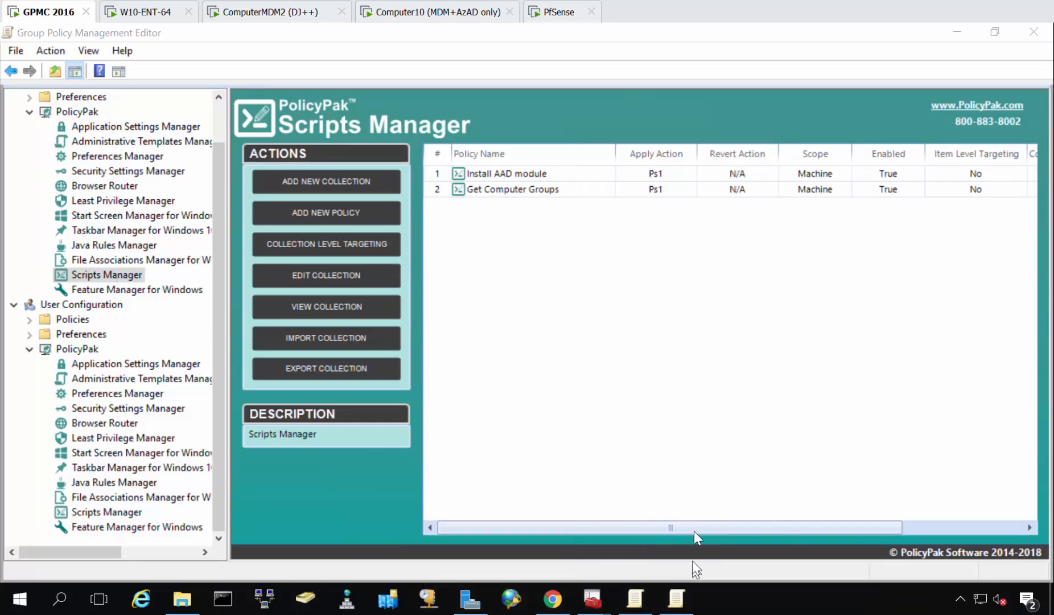
right_click(507, 173)
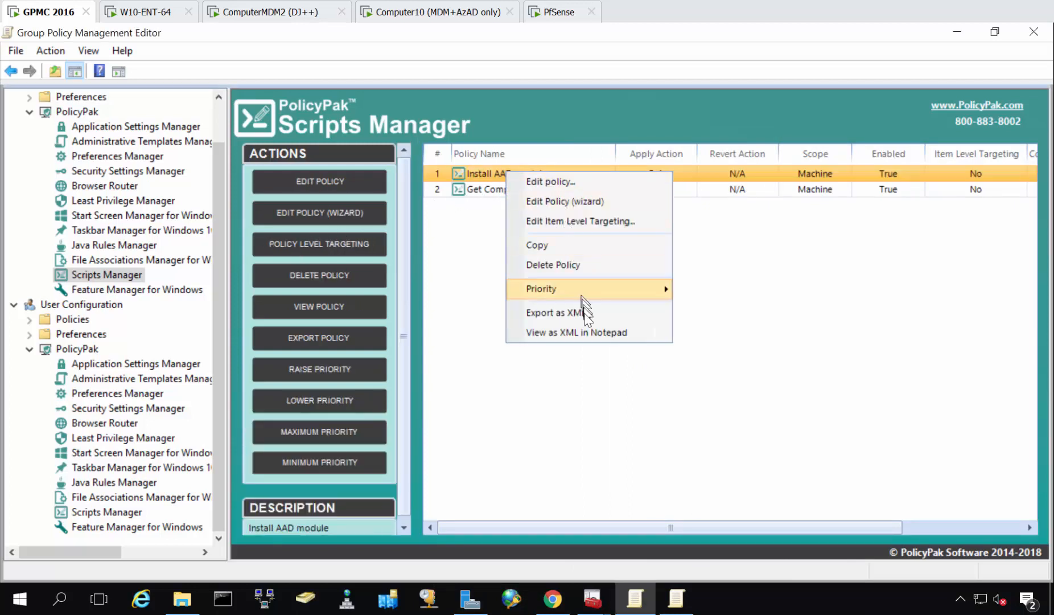
left_click(588, 333)
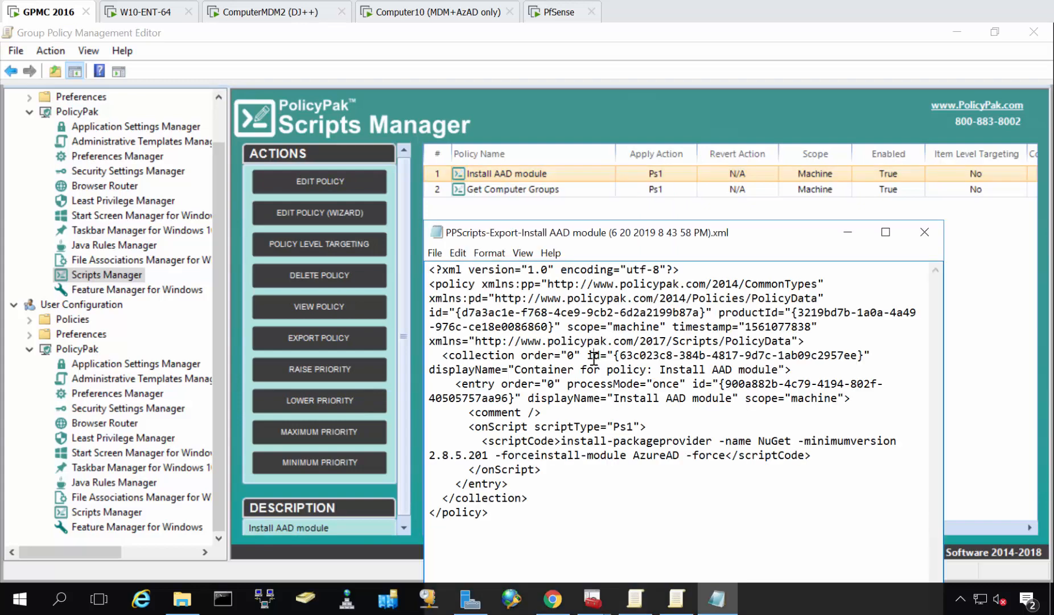
key("ctrl+a")
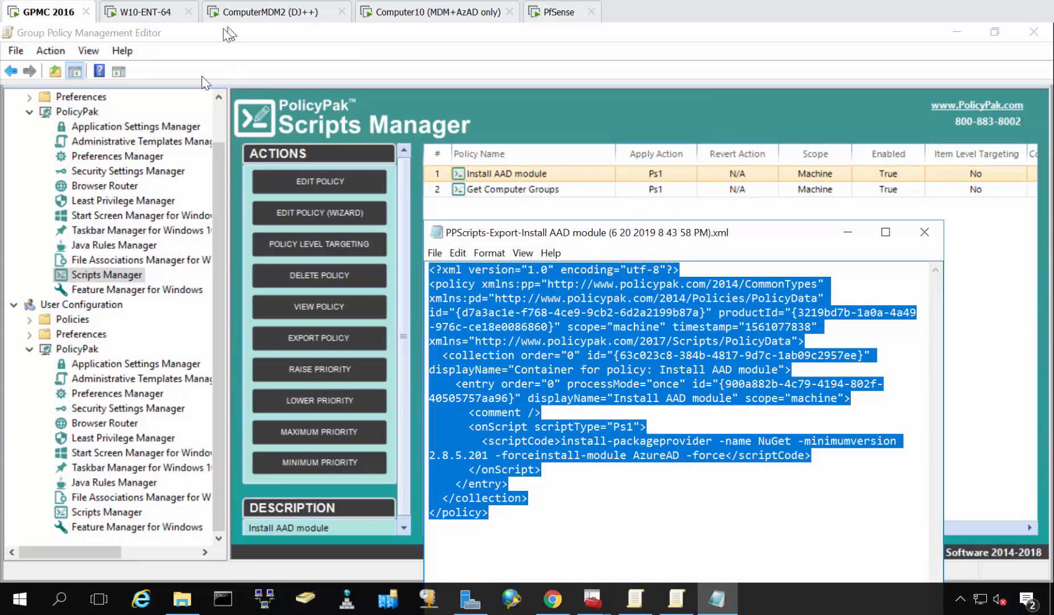
Switch to PolicyPak Cloud in Chrome and paste the copied XML into a new linked upload for the Azure AD Group Demo group.
left_click(552, 598)
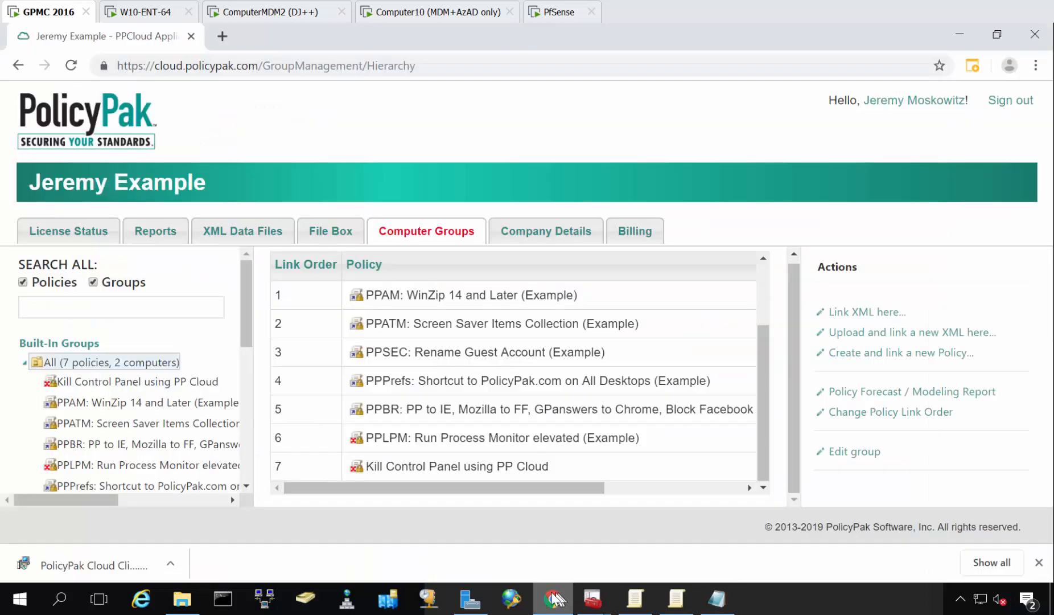
scroll(144, 391, "down", 4)
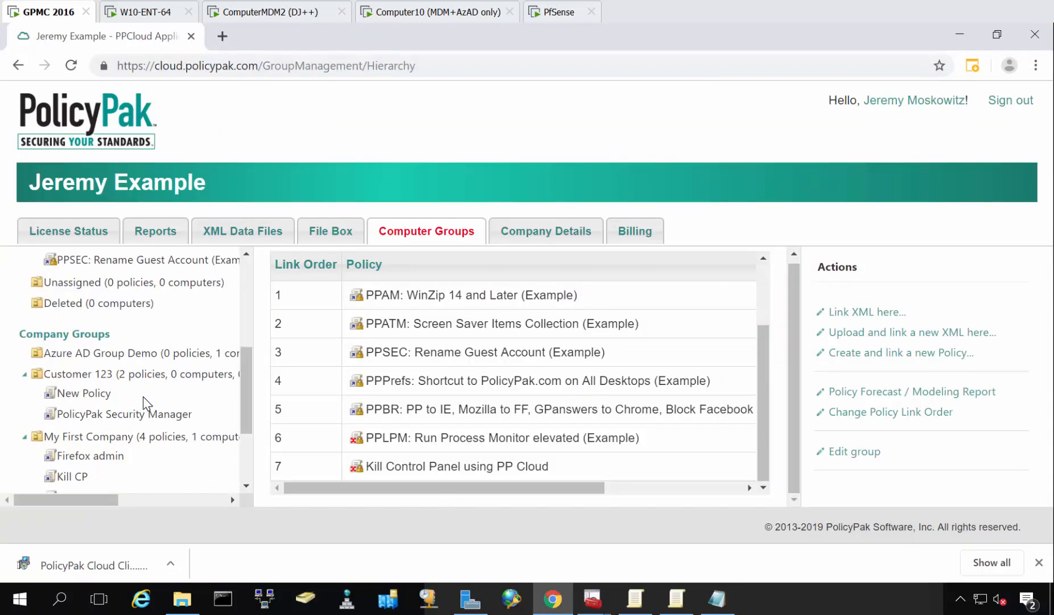
left_click(108, 354)
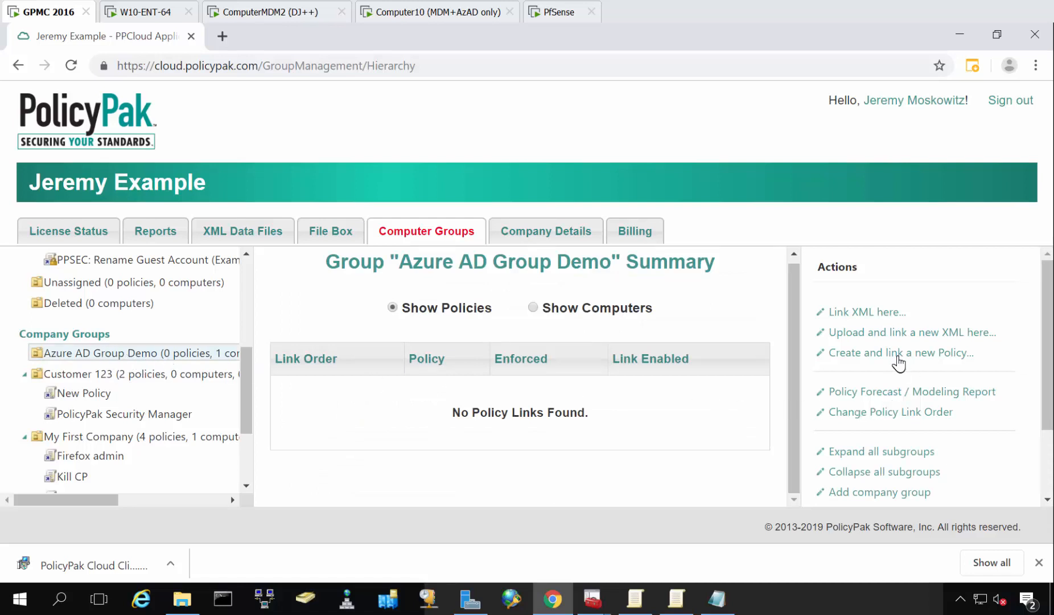
left_click(895, 333)
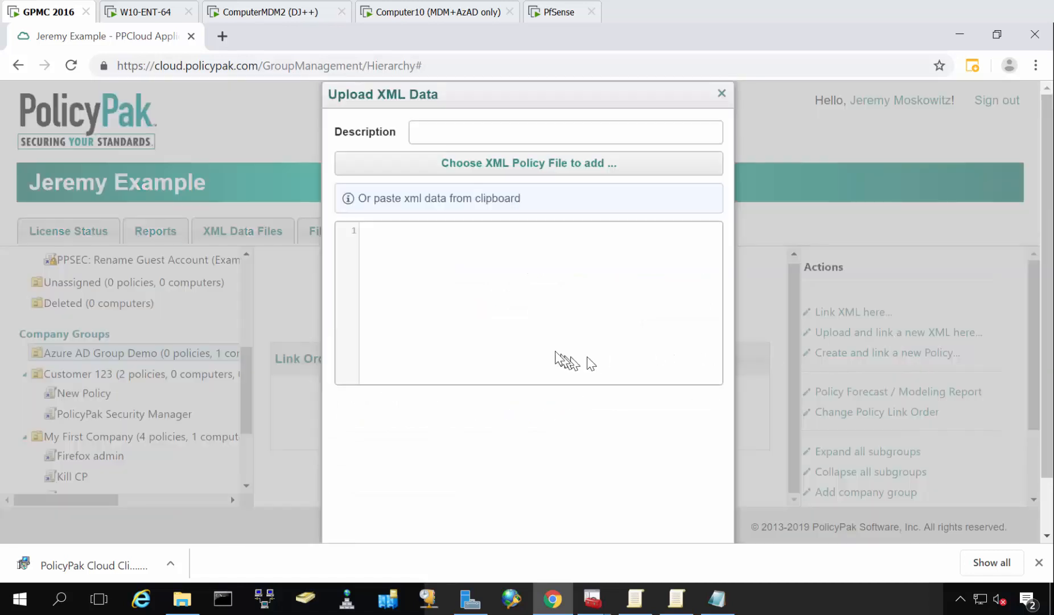
key("ctrl+v")
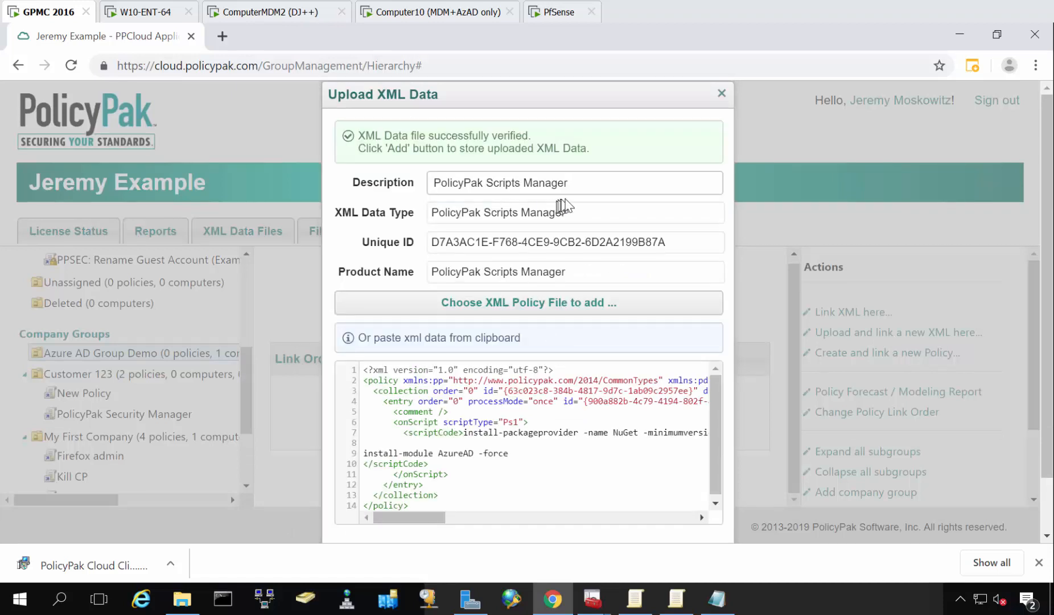
Set the upload's description to "PPSCRIPTS: Azure Getting Started" and add it to the group.
left_click_drag(580, 180, 418, 180)
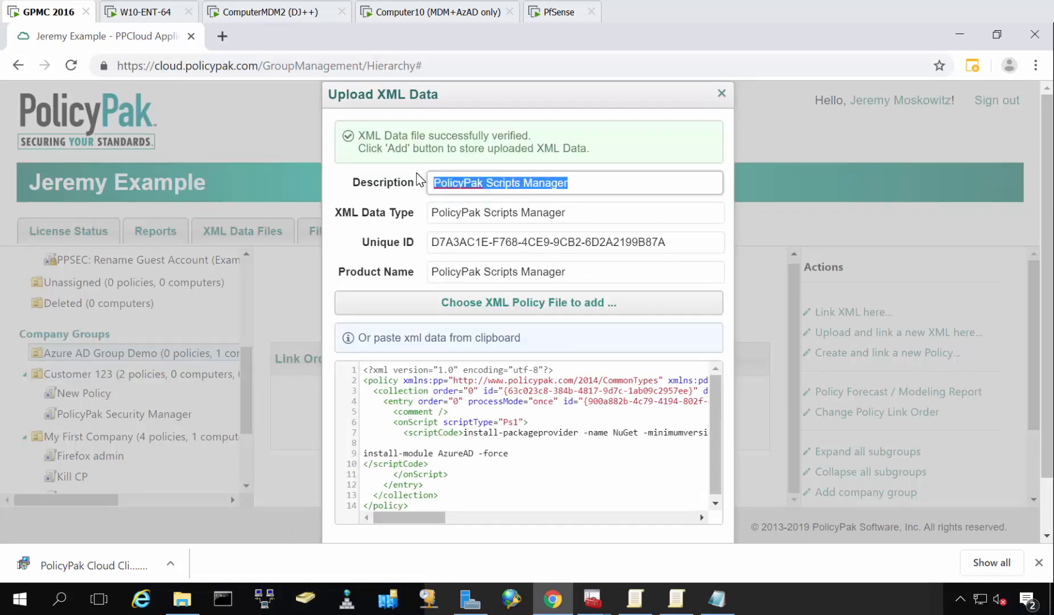
type("PPSCRIPTS: Azure Getting Started")
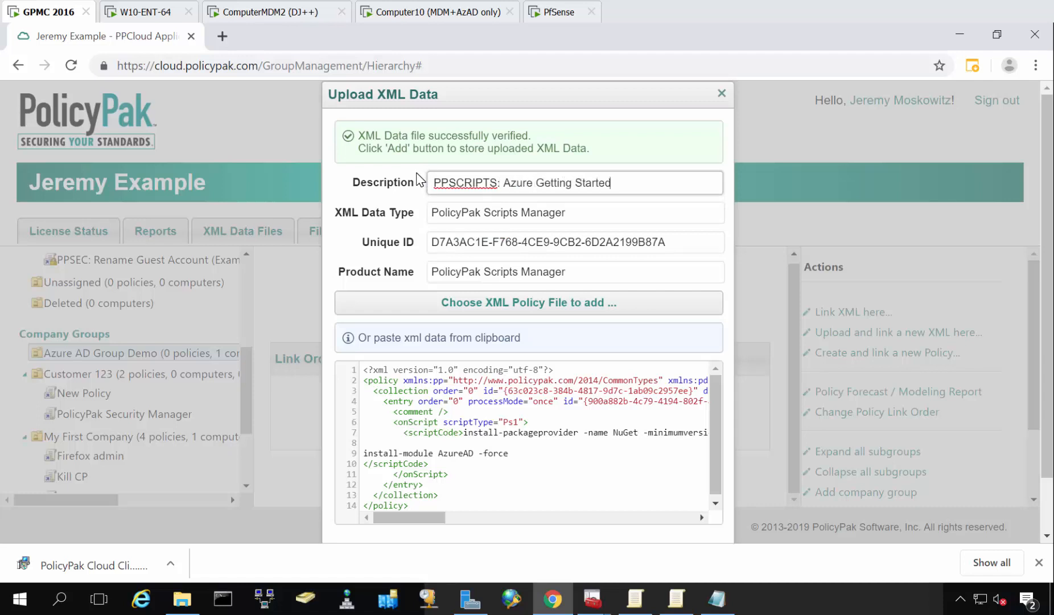
scroll(496, 285, "down", 1)
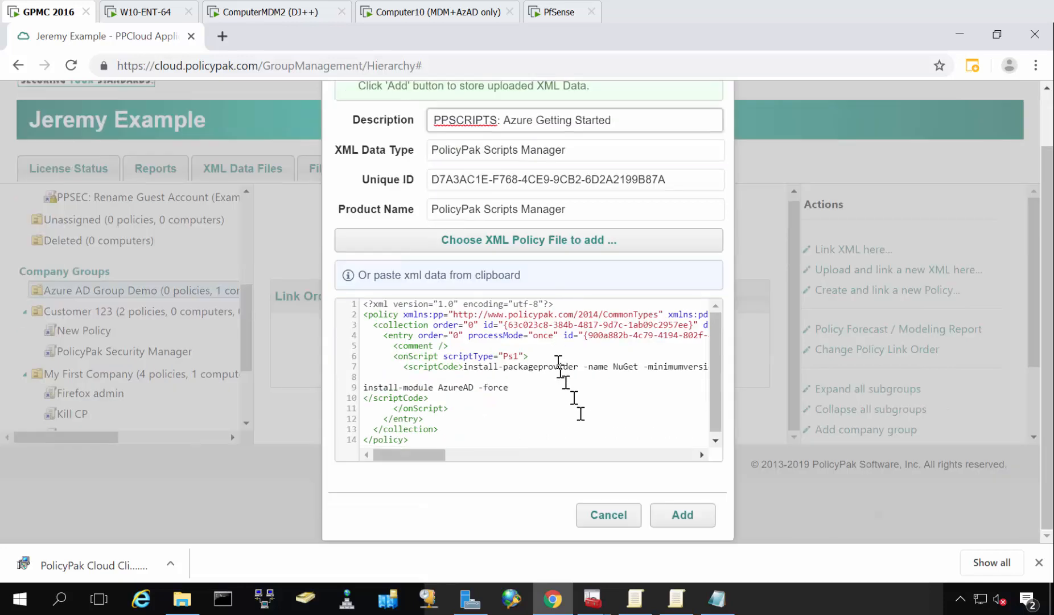
left_click(676, 518)
left_click(678, 519)
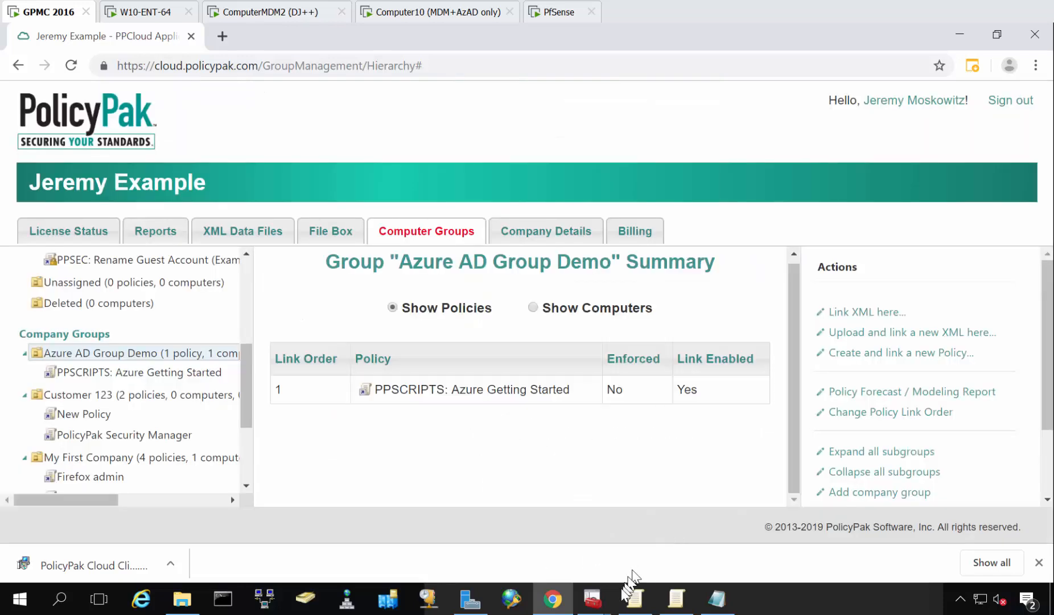
Switch back to the Group Policy Management Editor and view the Get Computer Groups policy as XML in Notepad.
left_click(602, 608)
left_click(512, 543)
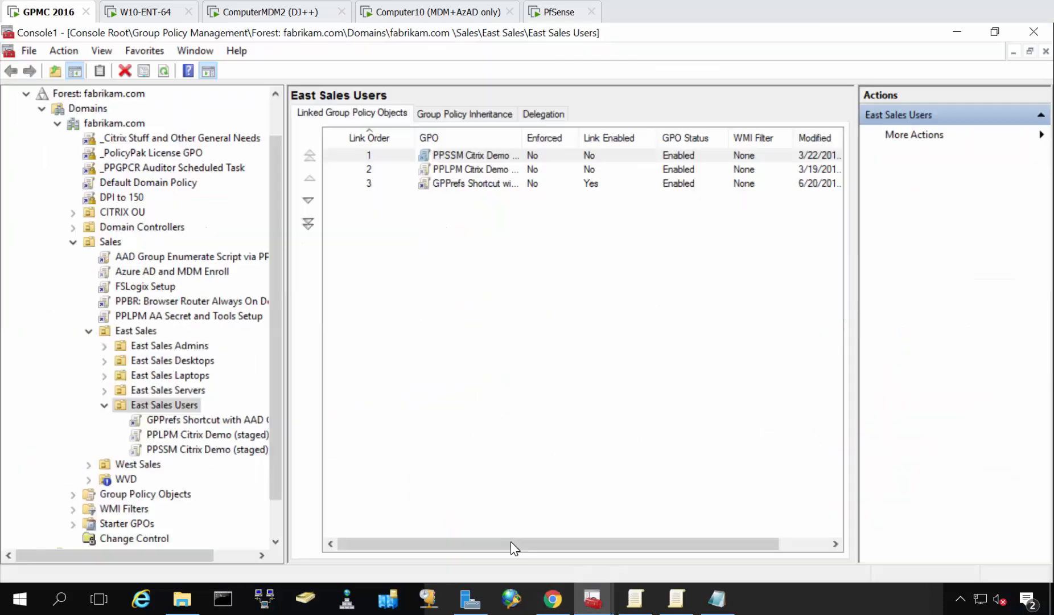
left_click(672, 597)
left_click(633, 602)
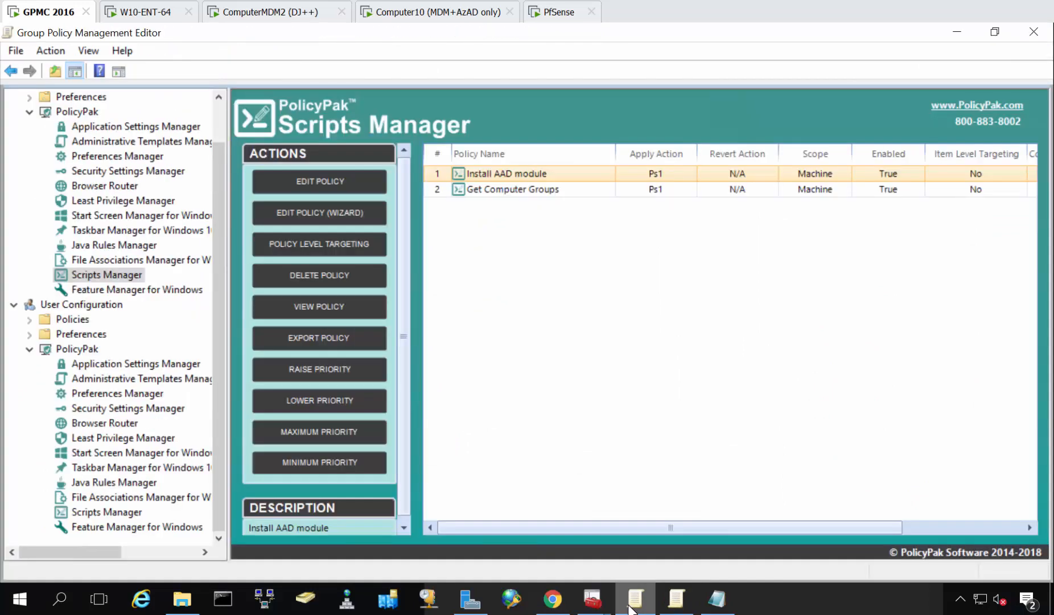
right_click(547, 191)
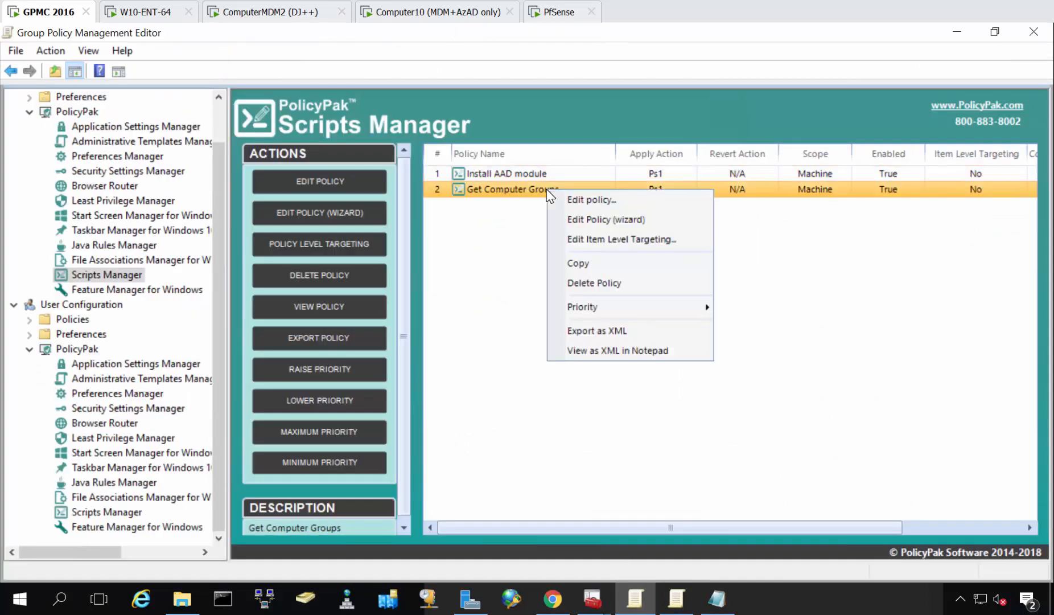
left_click(611, 351)
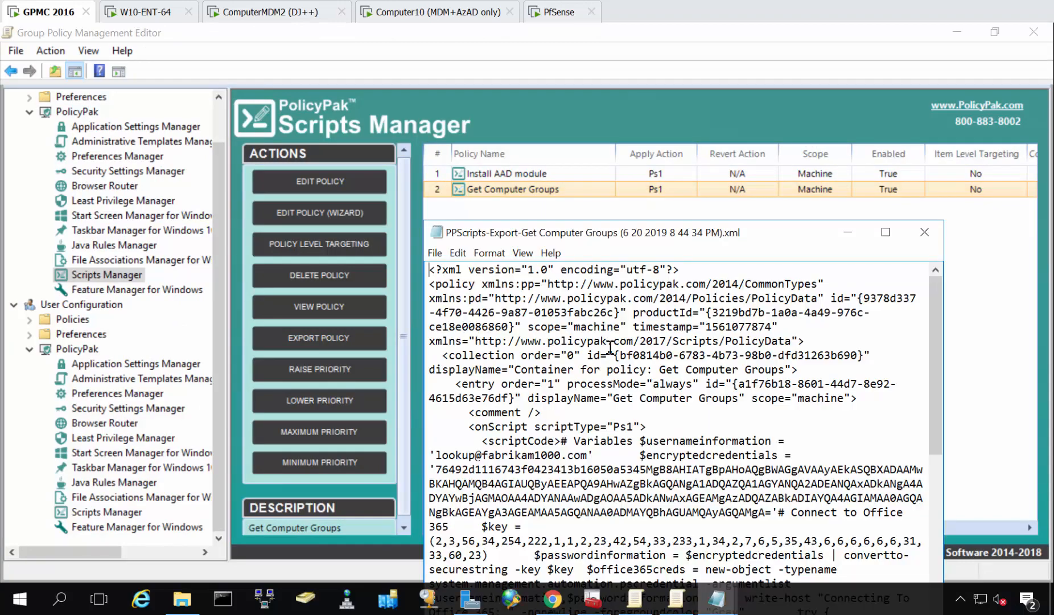
Examine the username and encrypted credentials variables in the Get Computer Groups script code.
key("ctrl+a")
scroll(611, 352, "up", 15)
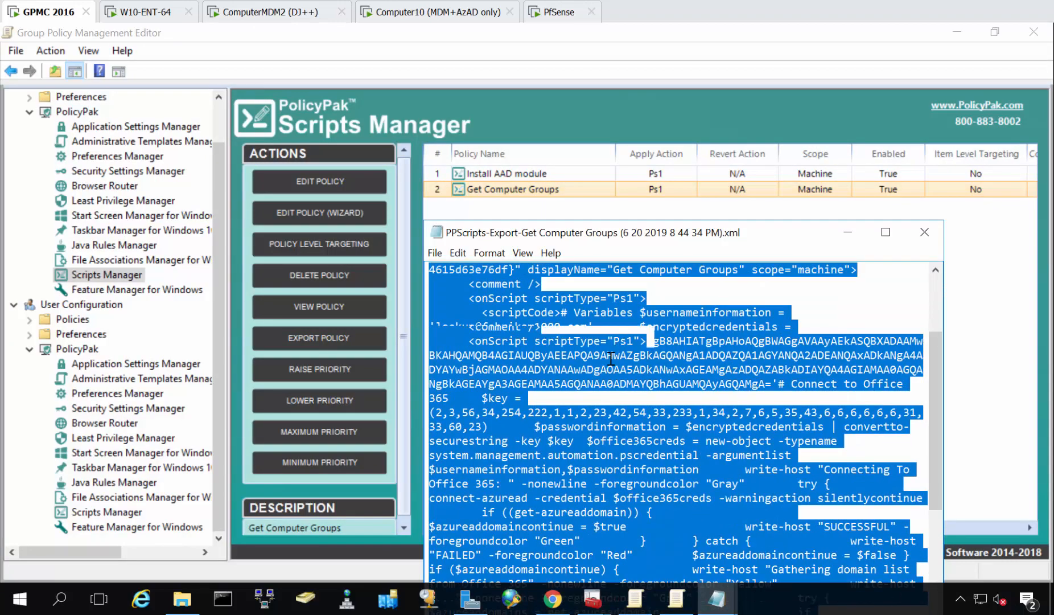
left_click(611, 358)
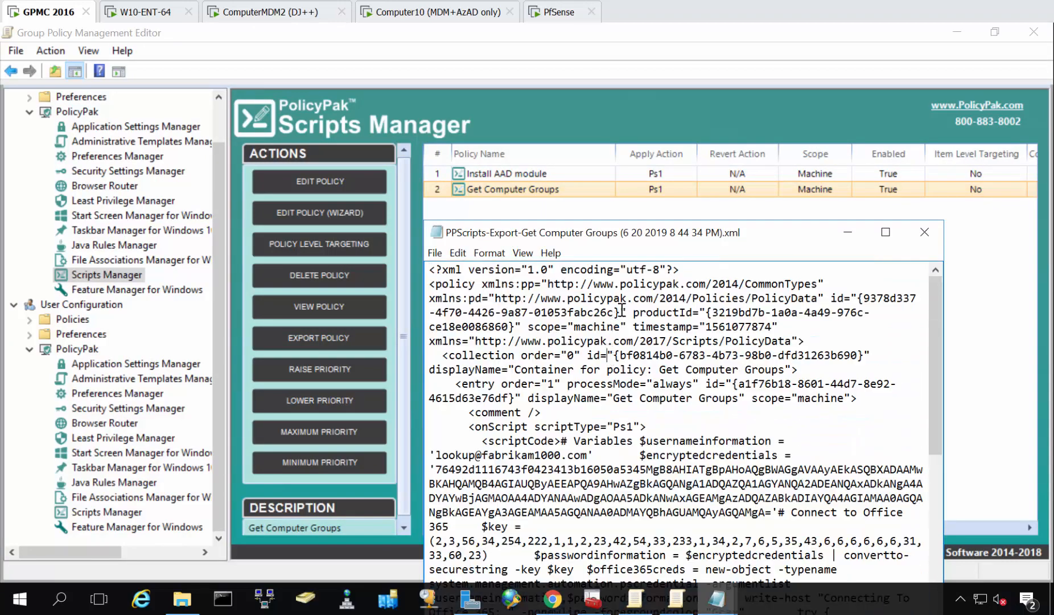
scroll(680, 394, "down", 1)
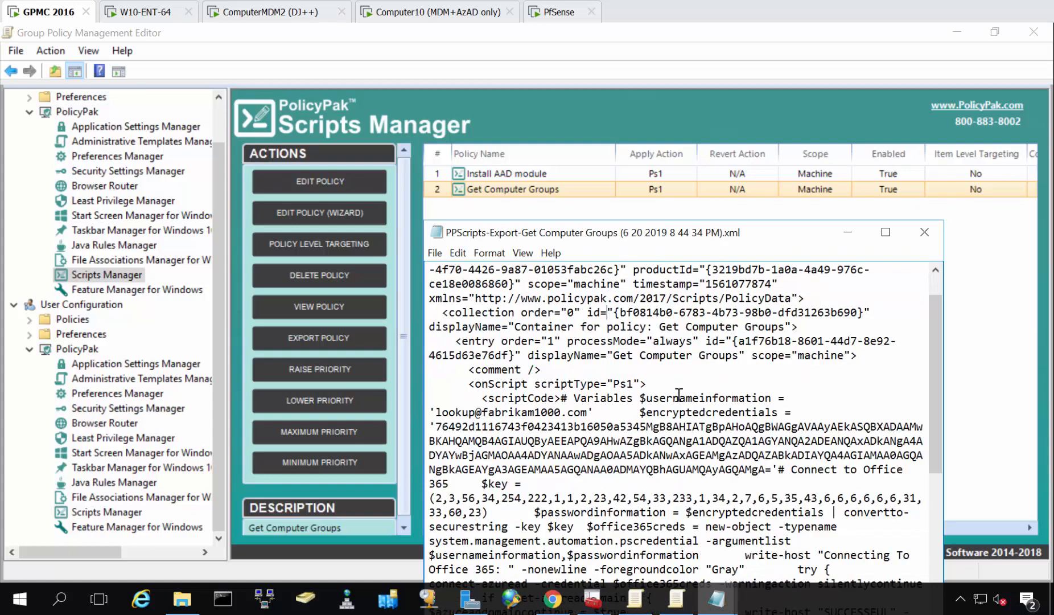
left_click_drag(470, 412, 562, 411)
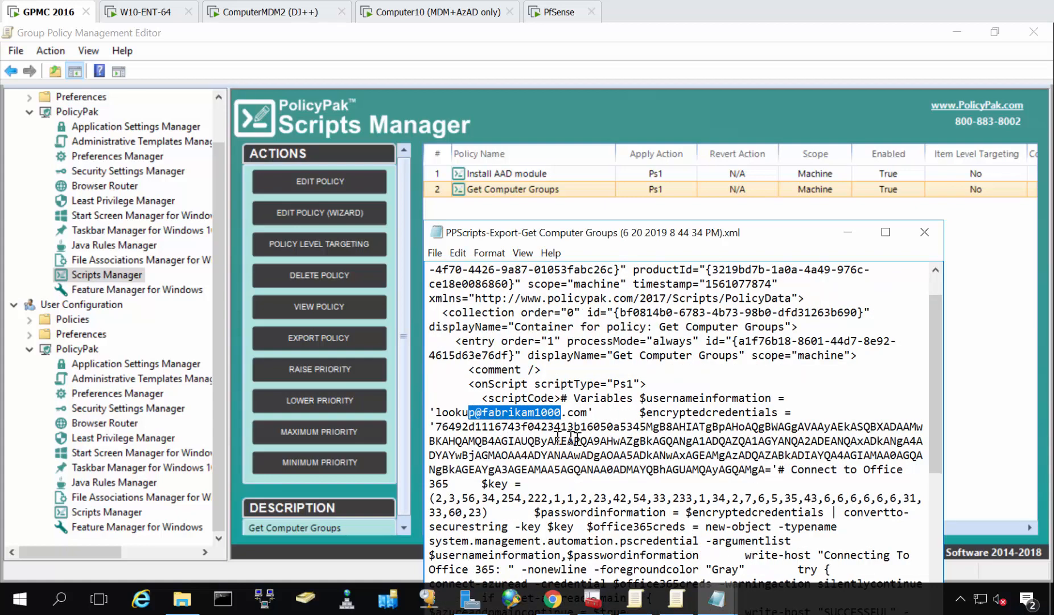
double_click(572, 438)
left_click(587, 358)
scroll(587, 366, "up", 1)
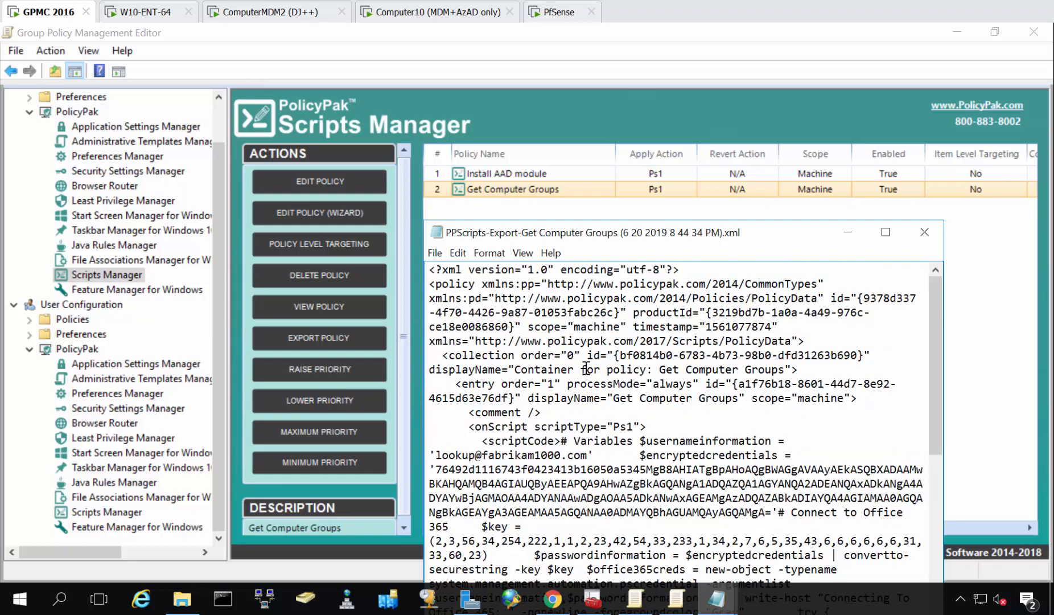
scroll(586, 367, "down", 8)
scroll(586, 367, "up", 8)
Copy the full Get Computer Groups XML and paste it into a new linked upload for Azure AD Group Demo in PolicyPak Cloud.
key("ctrl+a")
left_click(587, 368)
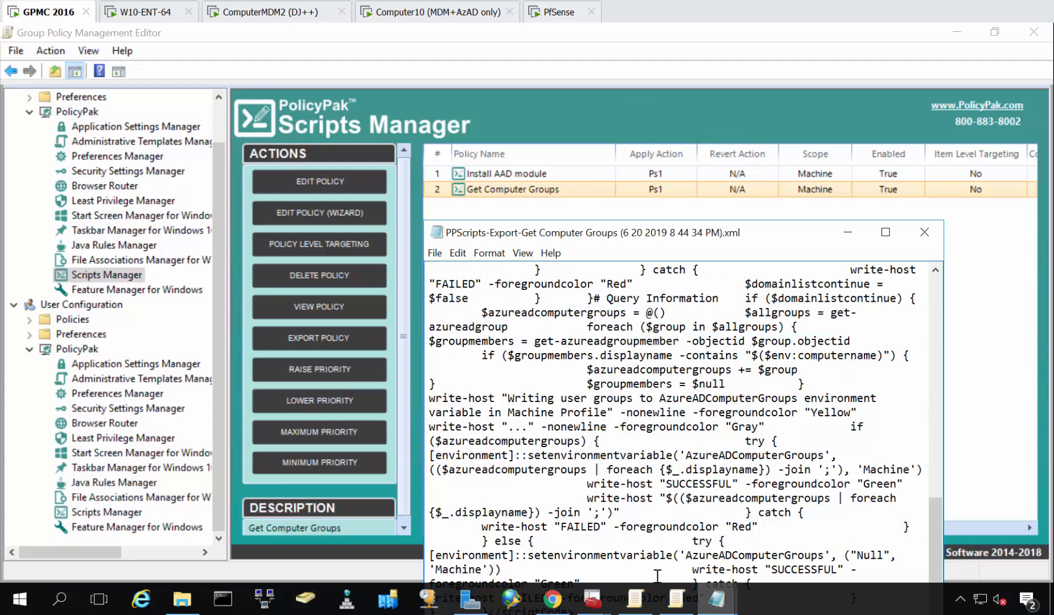
left_click(566, 601)
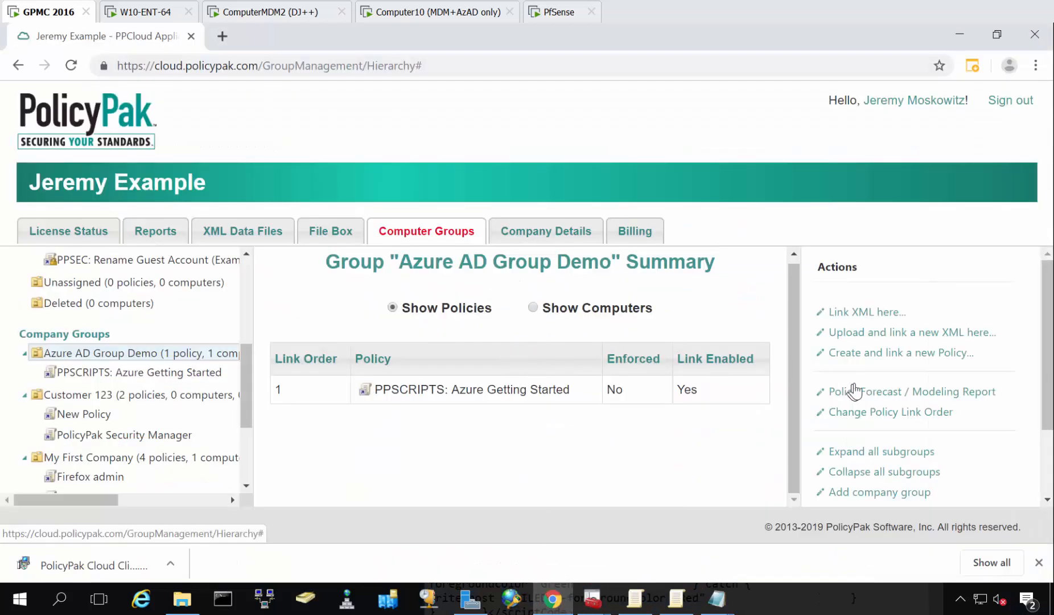
left_click(843, 332)
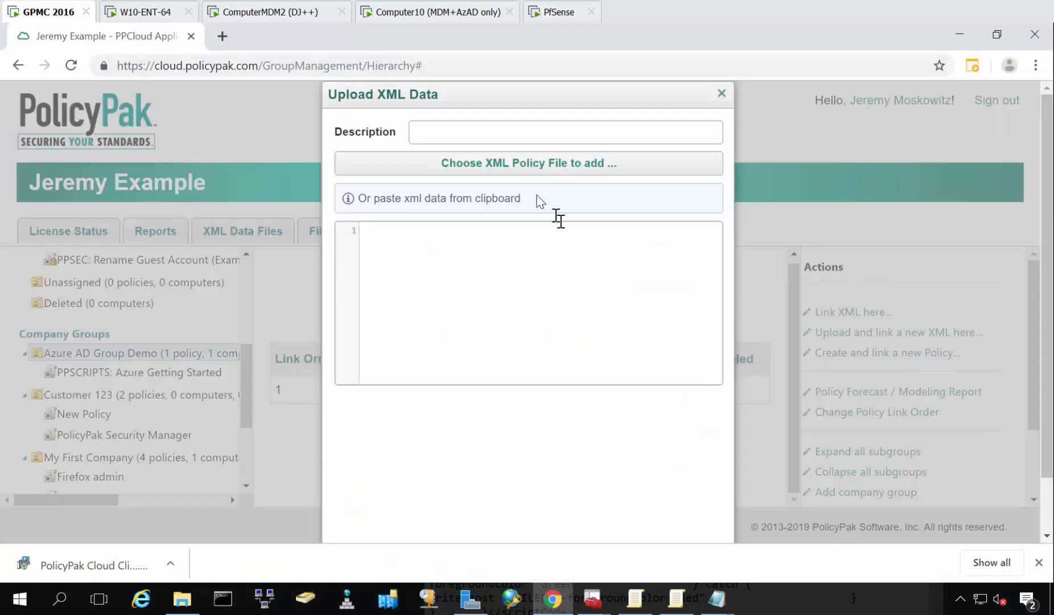
left_click(509, 250)
key("ctrl+v")
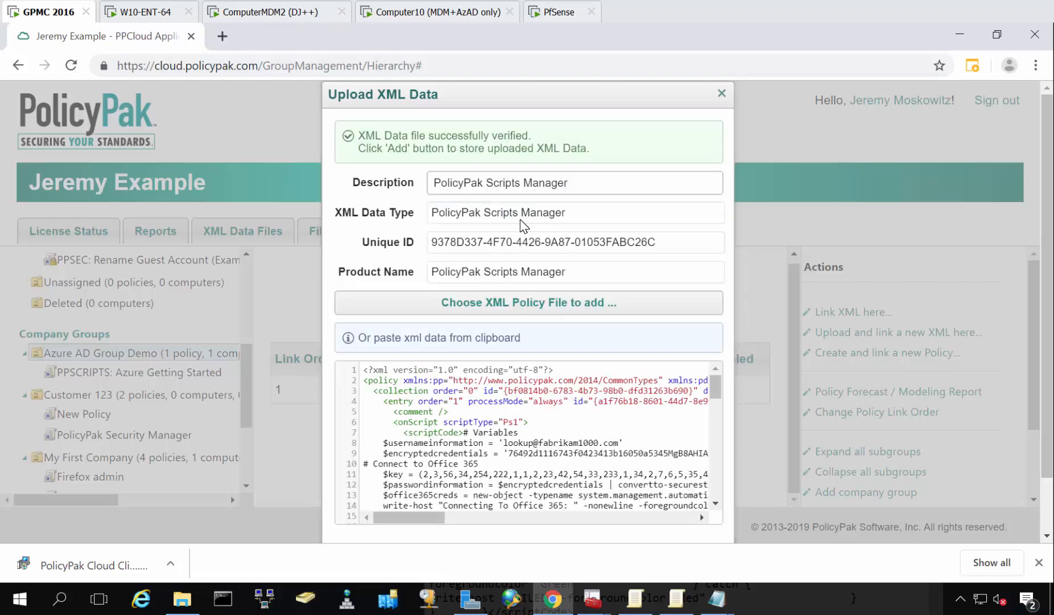
Set the upload's description to "PPSCRIPTS: Azure AD Computer Side" and add it to the group.
left_click_drag(591, 179, 387, 181)
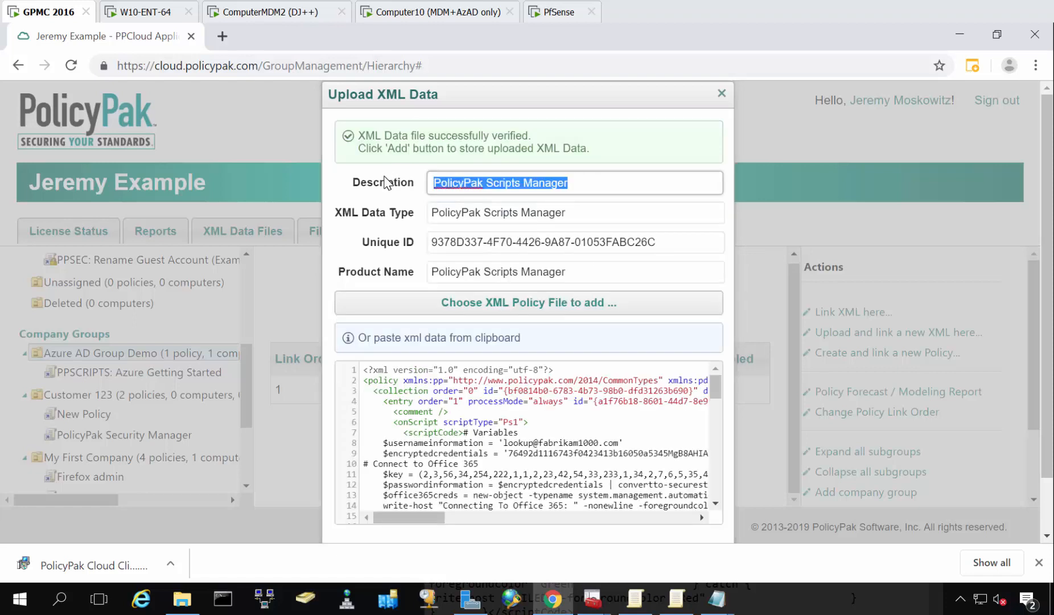
type("PPSCRFIP")
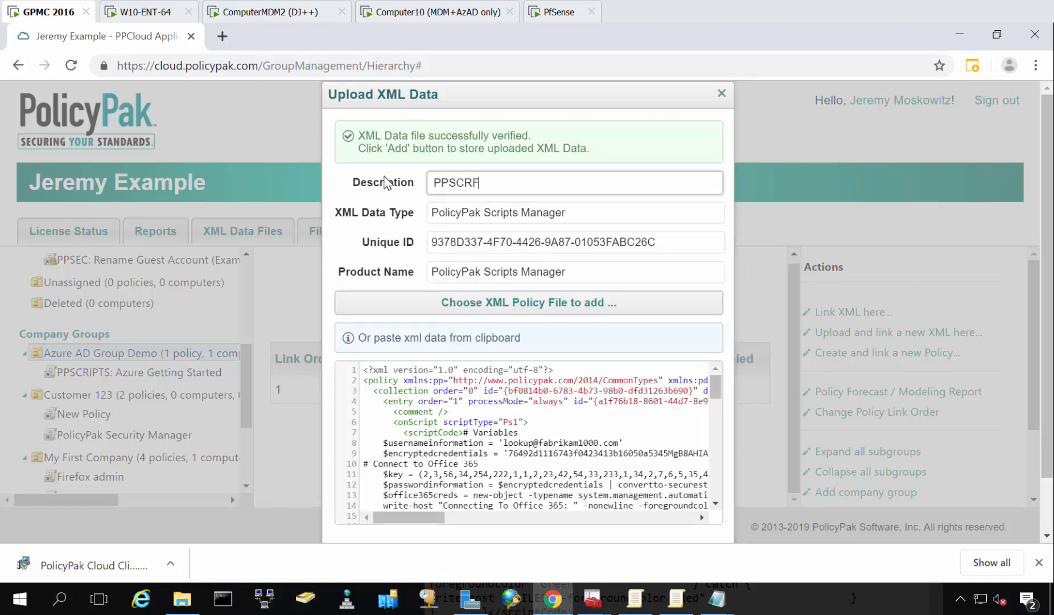
type("S: Azure AD User sid")
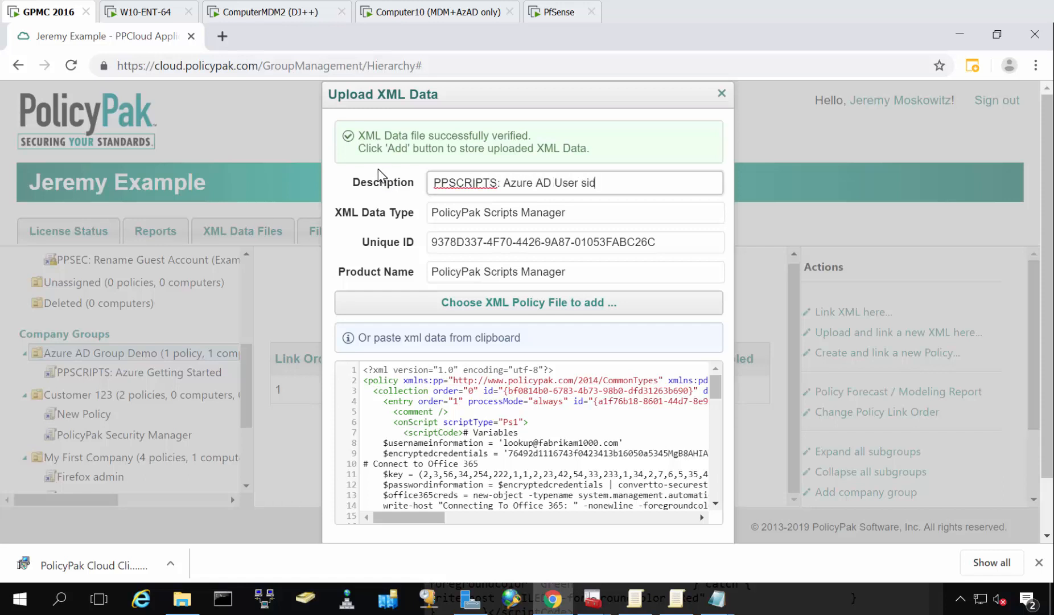
type("e")
key("ctrl+shift+Left")
key("ctrl+shift+Left")
type("Computer Side")
scroll(529, 410, "down", 13)
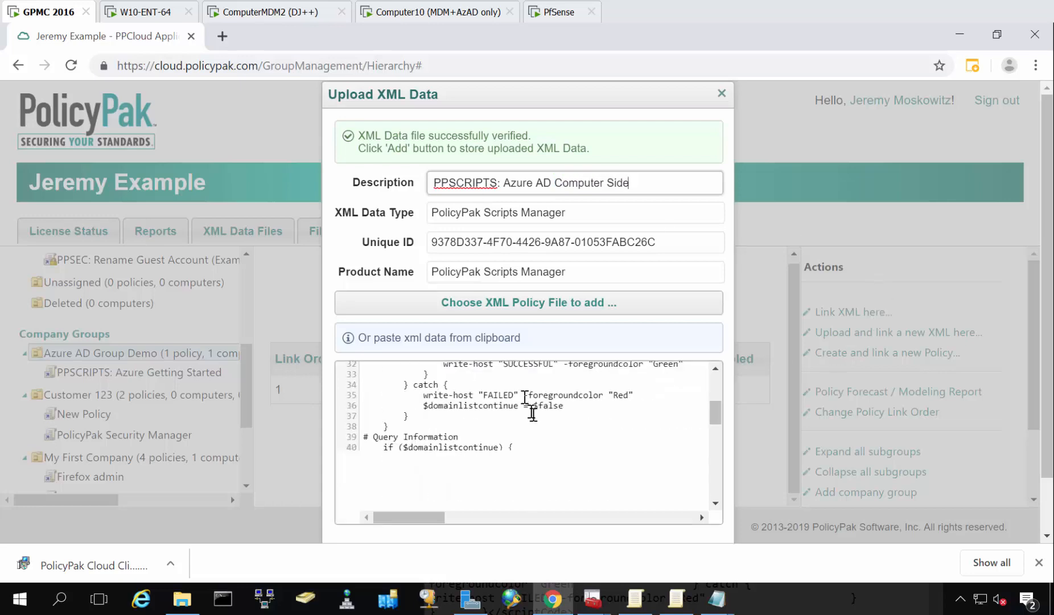
scroll(601, 524, "down", 1)
left_click(678, 515)
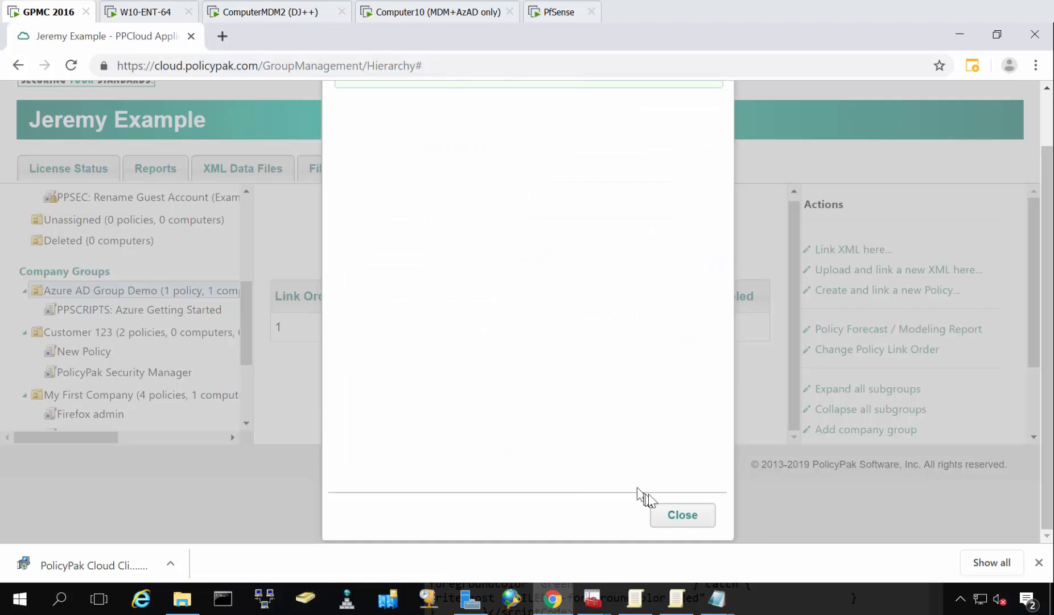
left_click(672, 516)
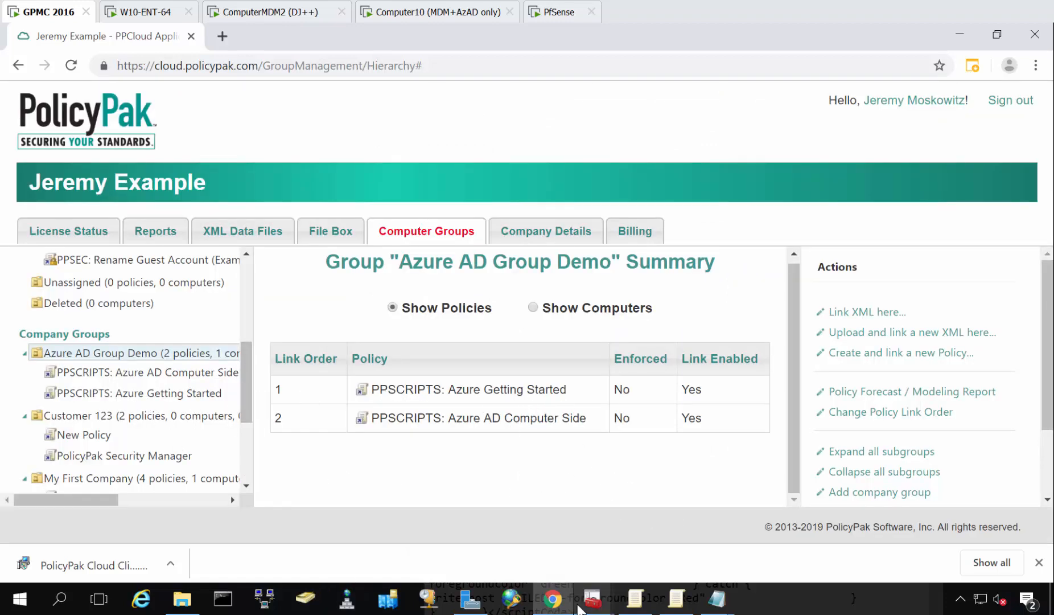
Switch back to the Group Policy Management Editor and view the user-side Scripts Manager policy Get User Creds as XML in Notepad.
left_click(666, 606)
left_click(639, 607)
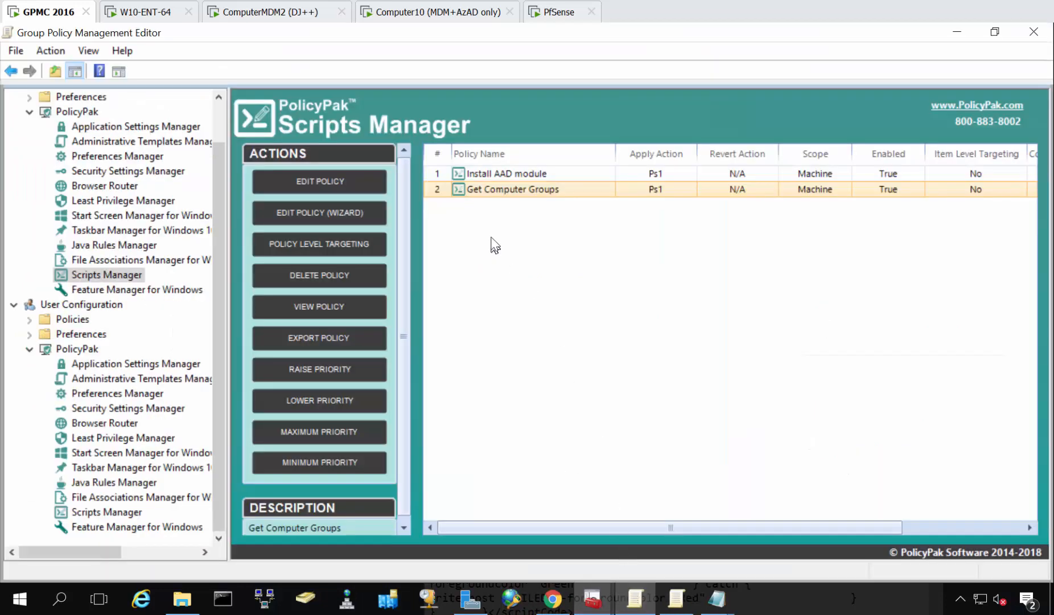
left_click(118, 513)
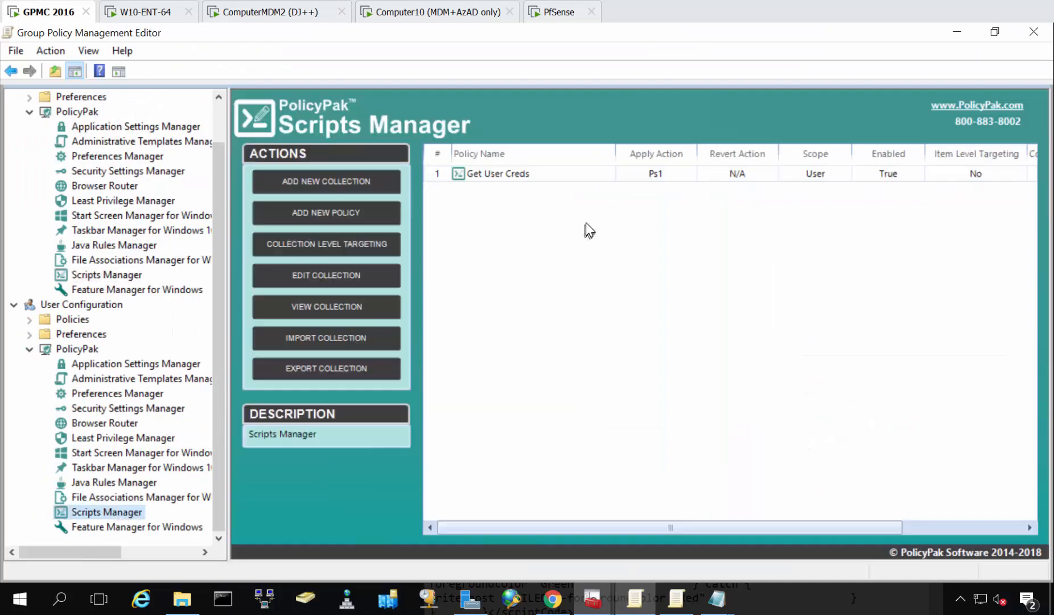
right_click(513, 174)
left_click(603, 333)
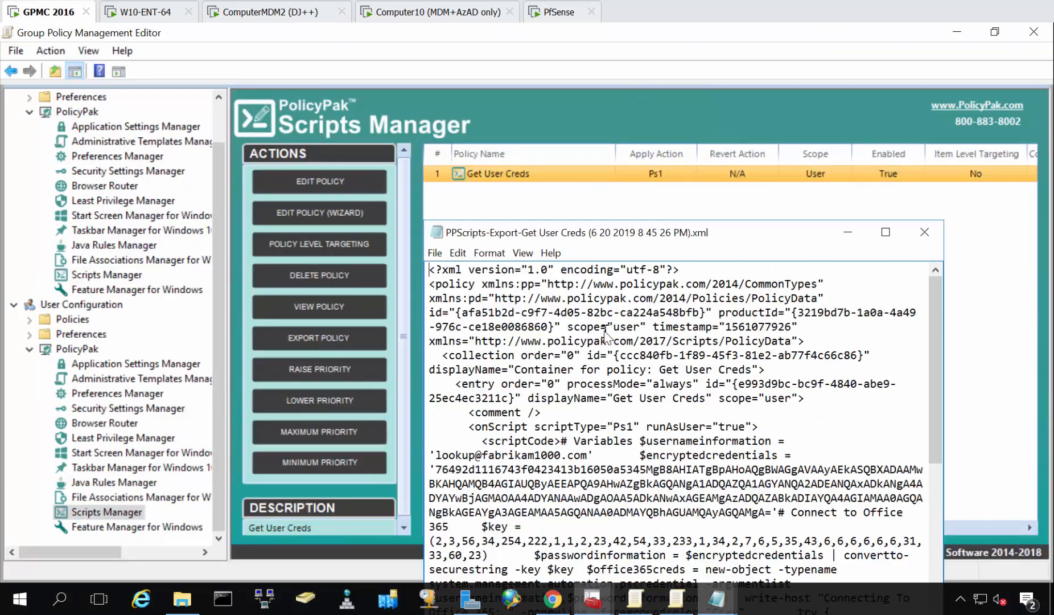
Copy the full Get User Creds XML and paste it into a new linked upload for Azure AD Group Demo in PolicyPak Cloud.
key("ctrl+a")
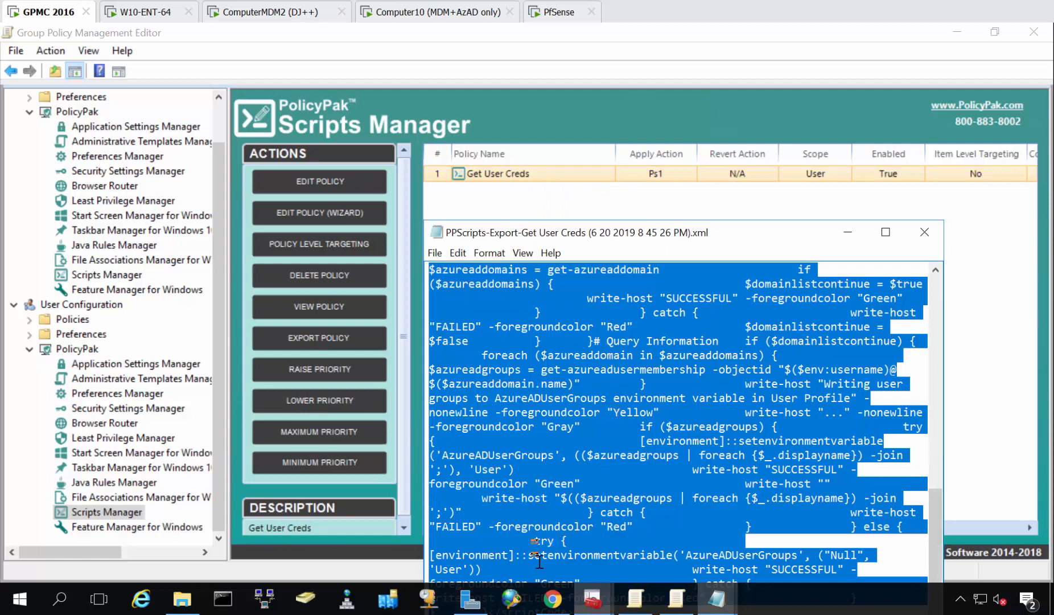
left_click(553, 598)
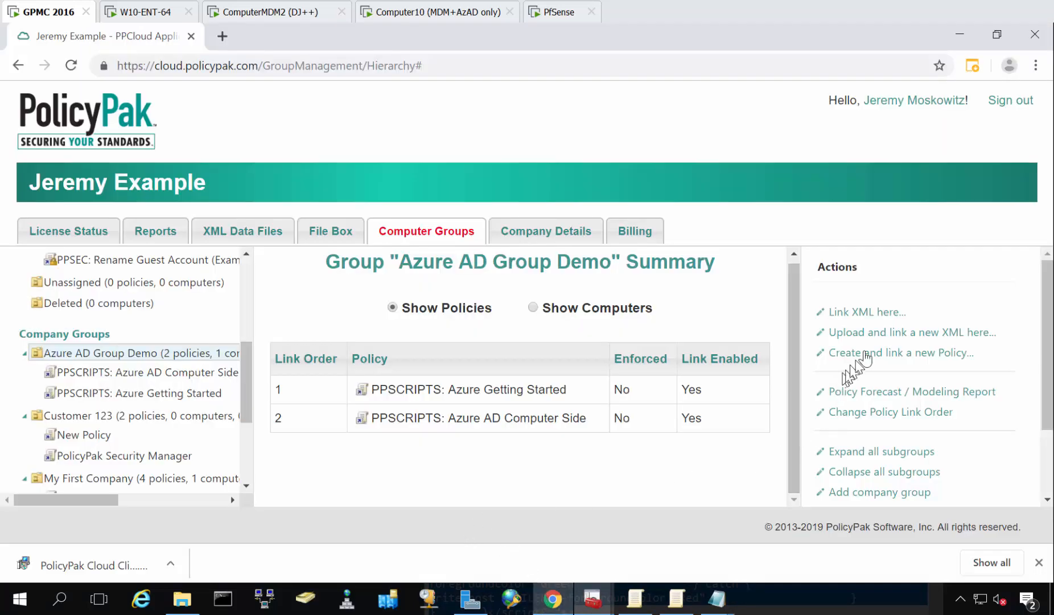
left_click(871, 333)
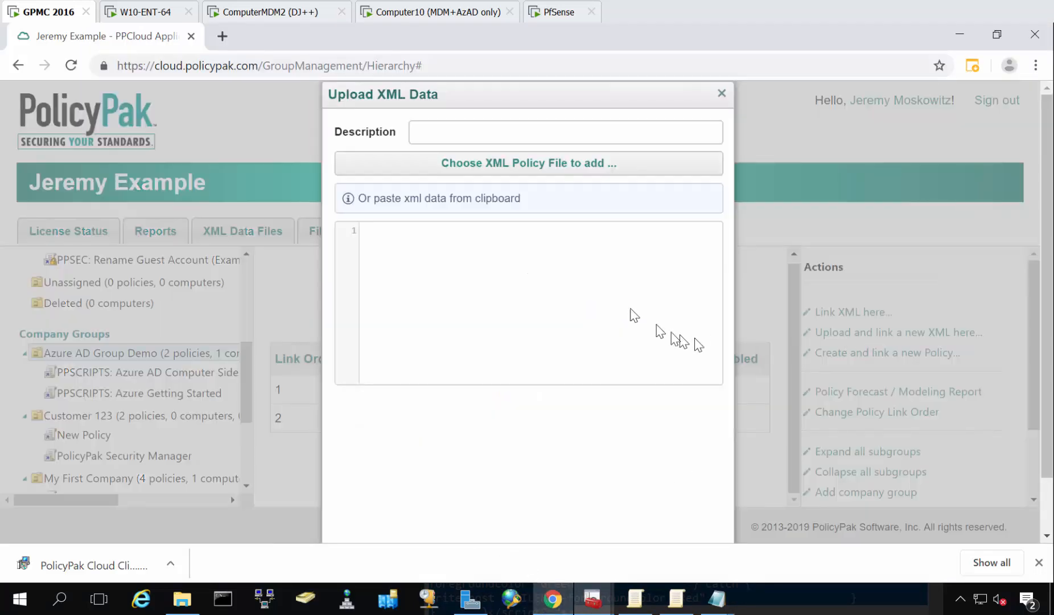
left_click(532, 282)
key("ctrl+v")
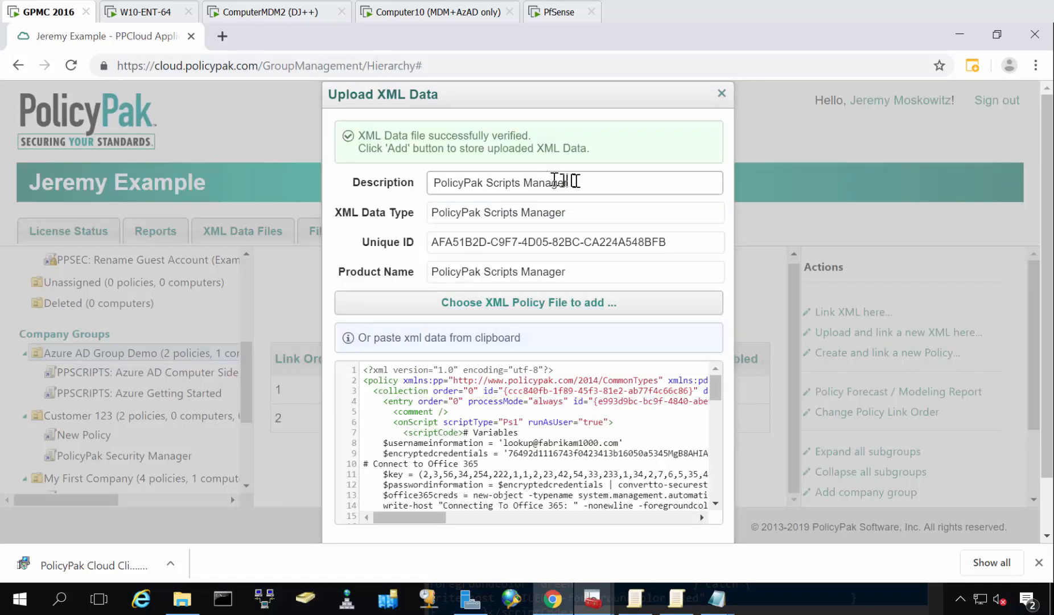
Set the upload's description to "PPSCRIPTS: User side" and add it to the group.
left_click_drag(572, 182, 334, 153)
type("PPSCRIPT")
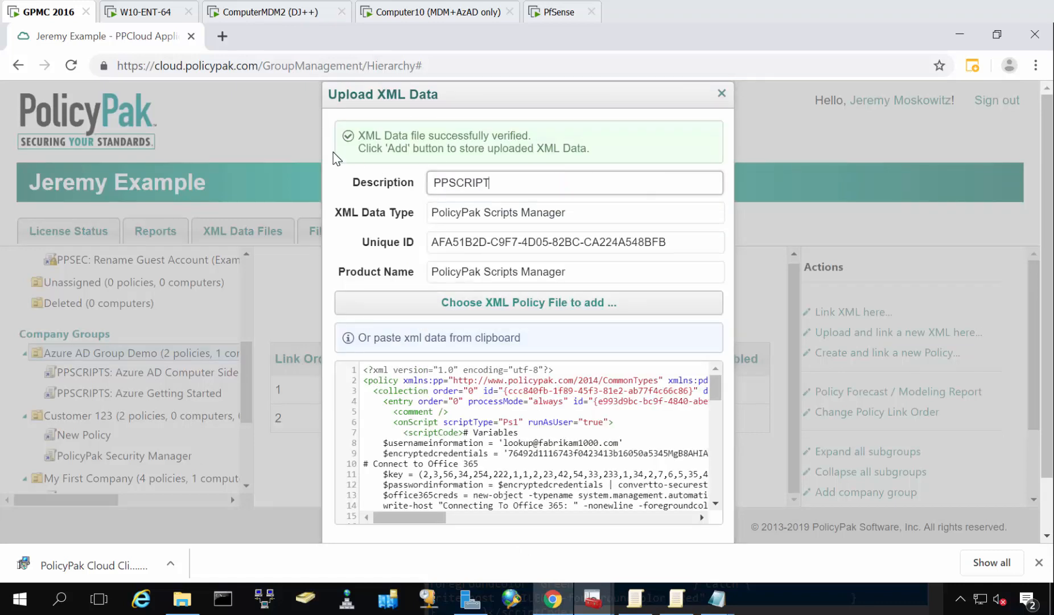
type("S: User side")
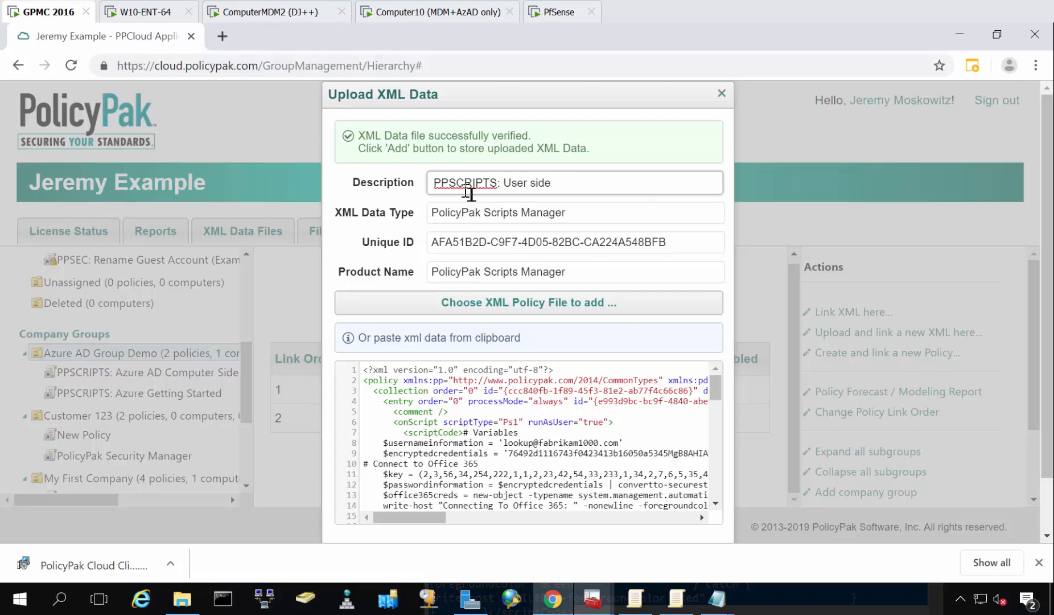
scroll(512, 342, "down", 1)
left_click(696, 514)
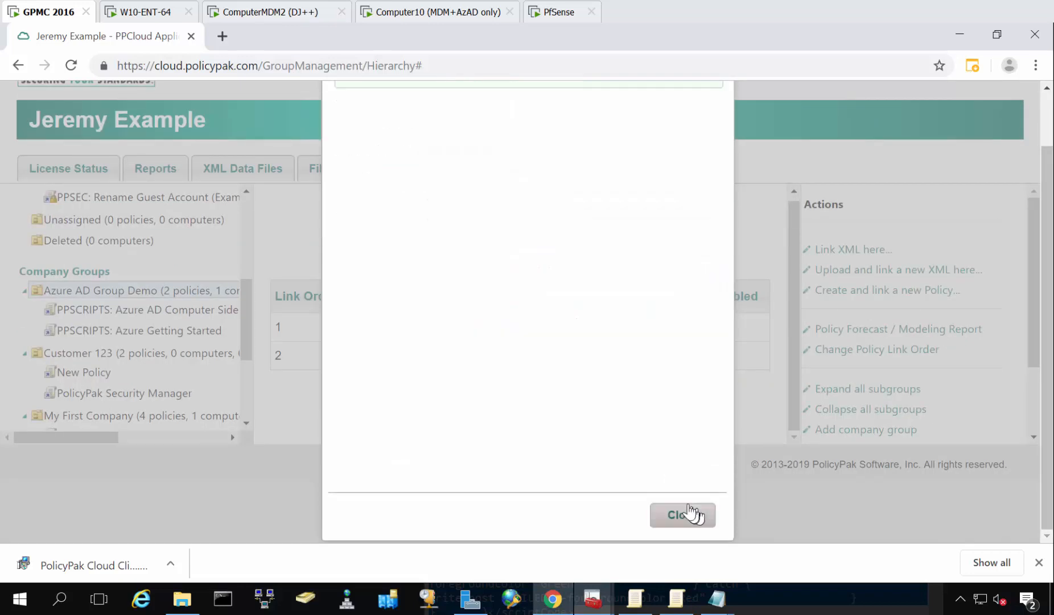
left_click(695, 519)
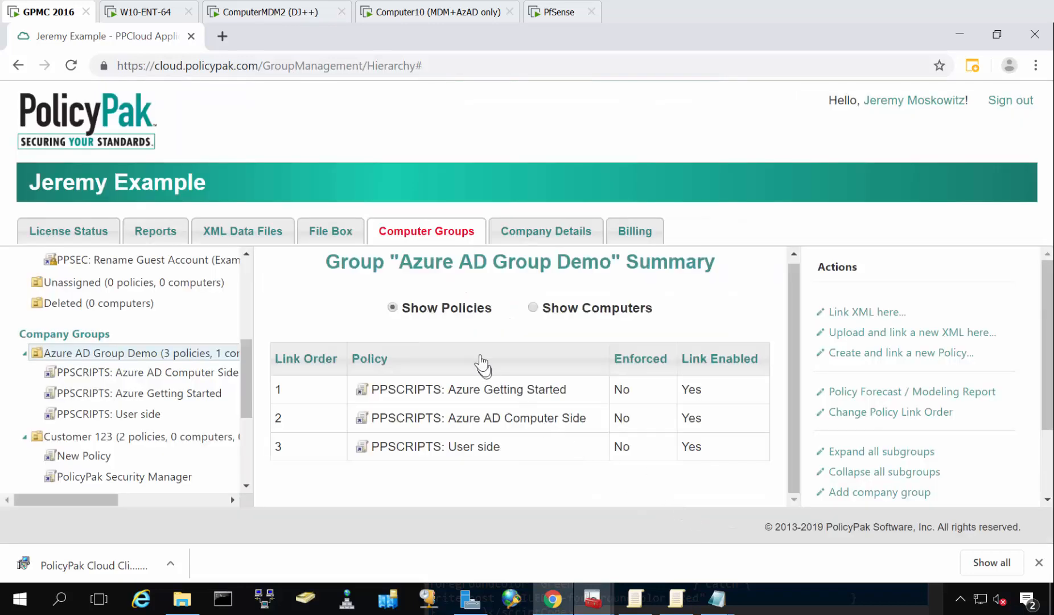
Show the computers in Azure AD Group Demo and run ppcloud /sync in the command prompt on Computer10.
left_click(557, 308)
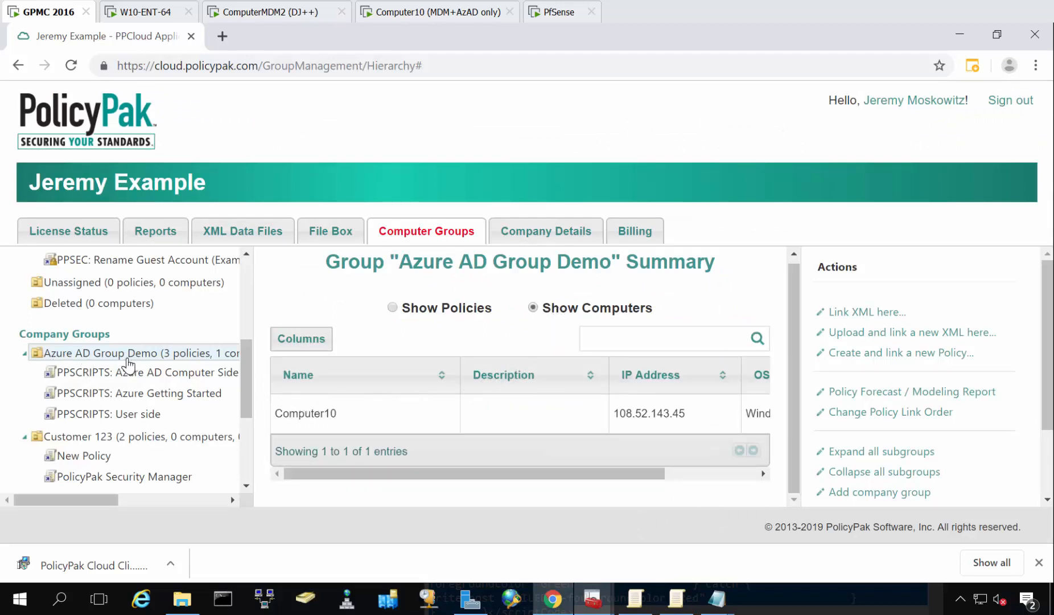
left_click(439, 17)
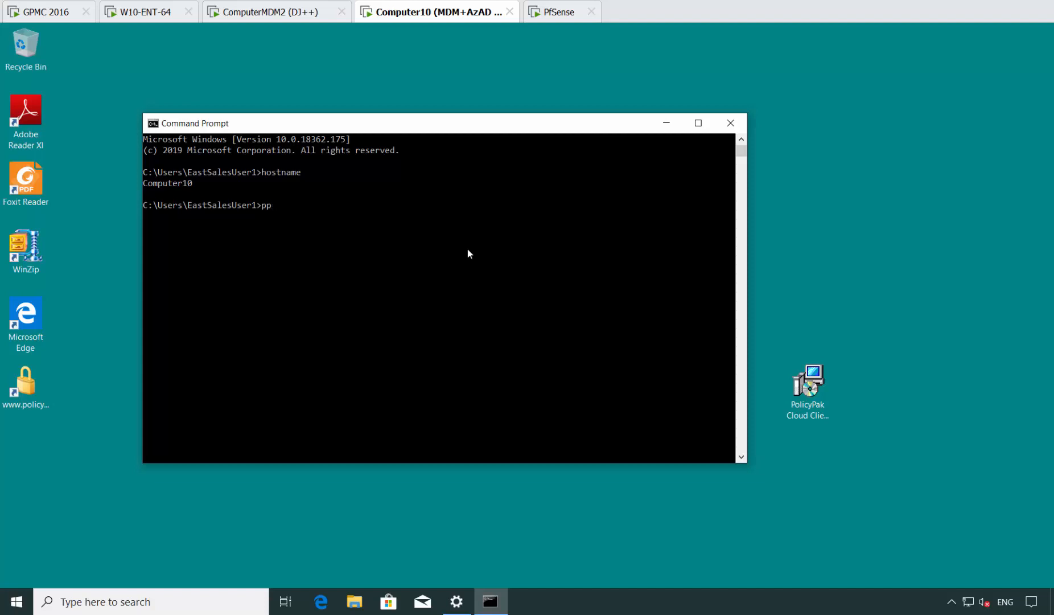
type("loud /sydnc")
key("BackSpace")
key("BackSpace")
key("BackSpace")
type("nc")
key("Return")
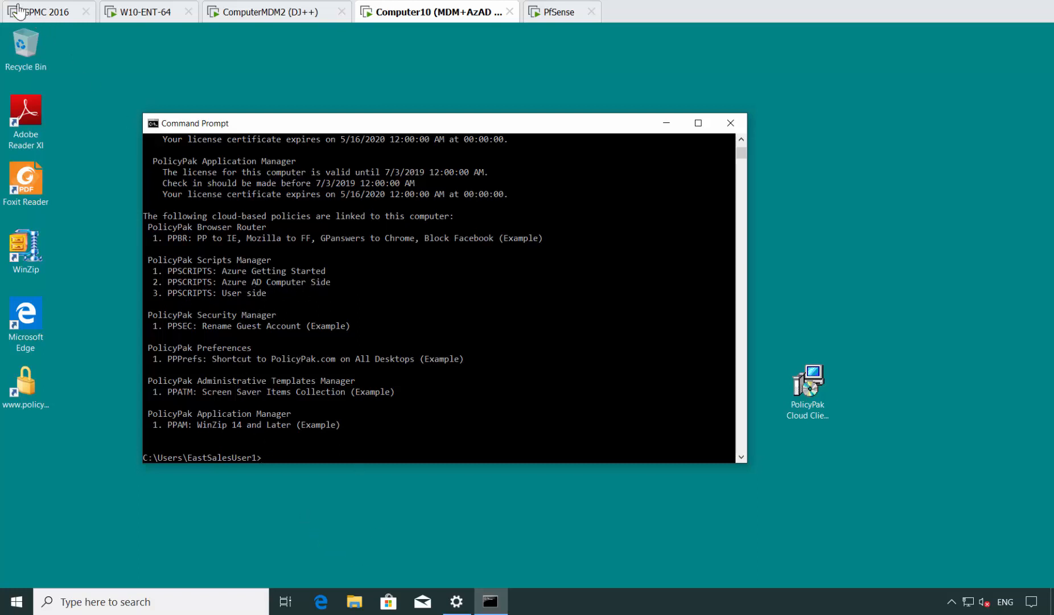
Return to PolicyPak Cloud on GPMC 2016 and review the policies linked to Azure AD Group Demo and the available group actions.
left_click(49, 22)
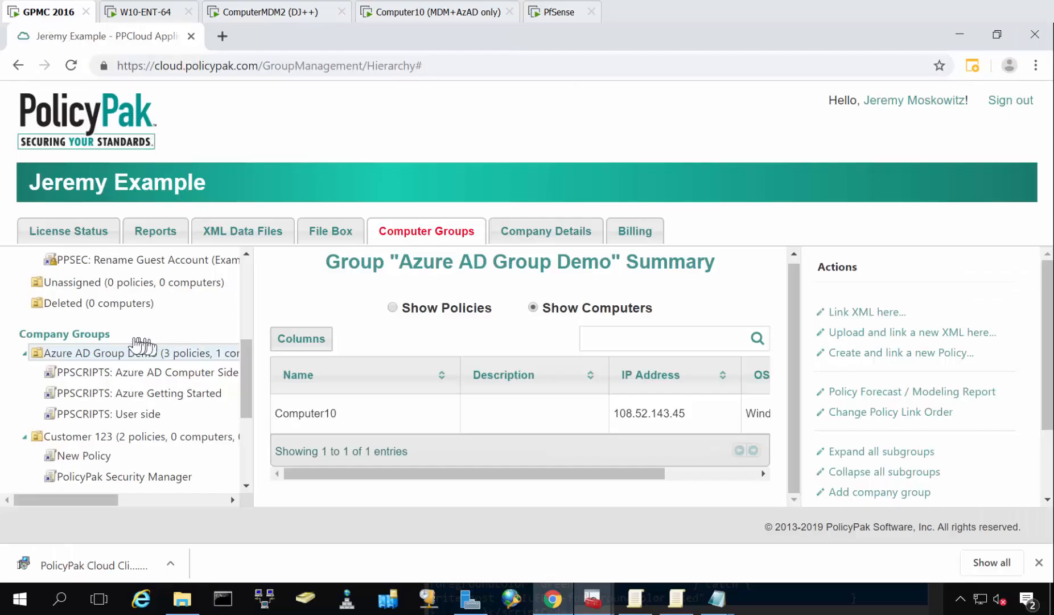
left_click(401, 308)
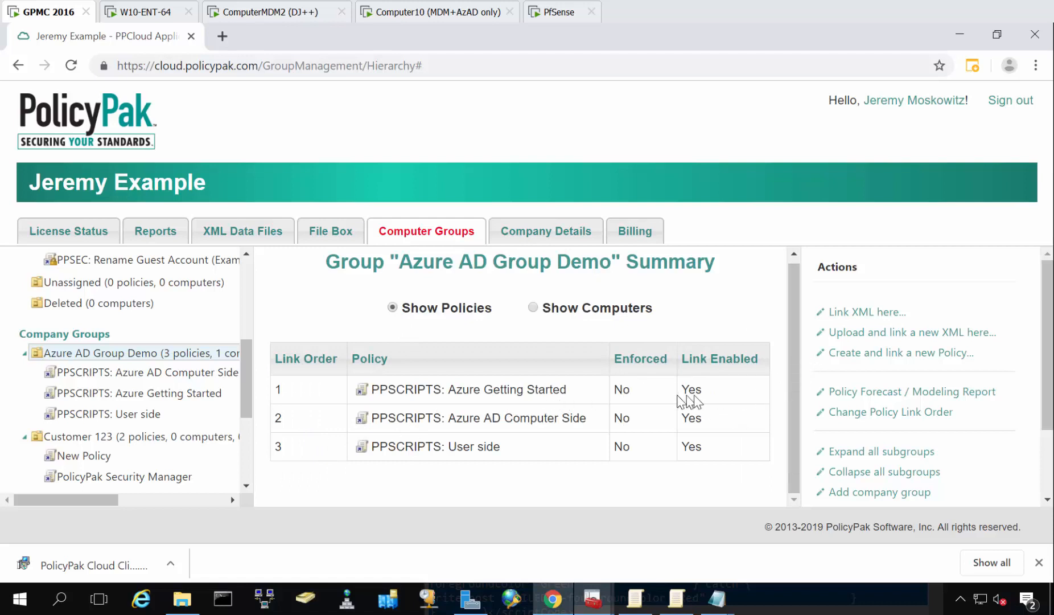
scroll(932, 414, "down", 2)
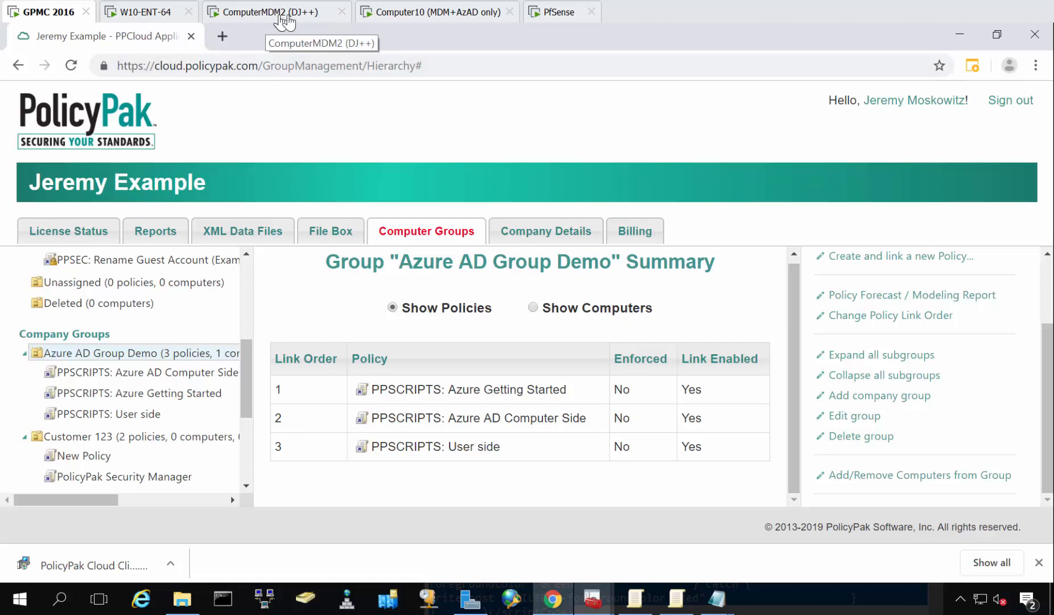
Switch to Computer10 and change the command prompt's directory to AppData\Local\PolicyPak in the user profile.
left_click(428, 16)
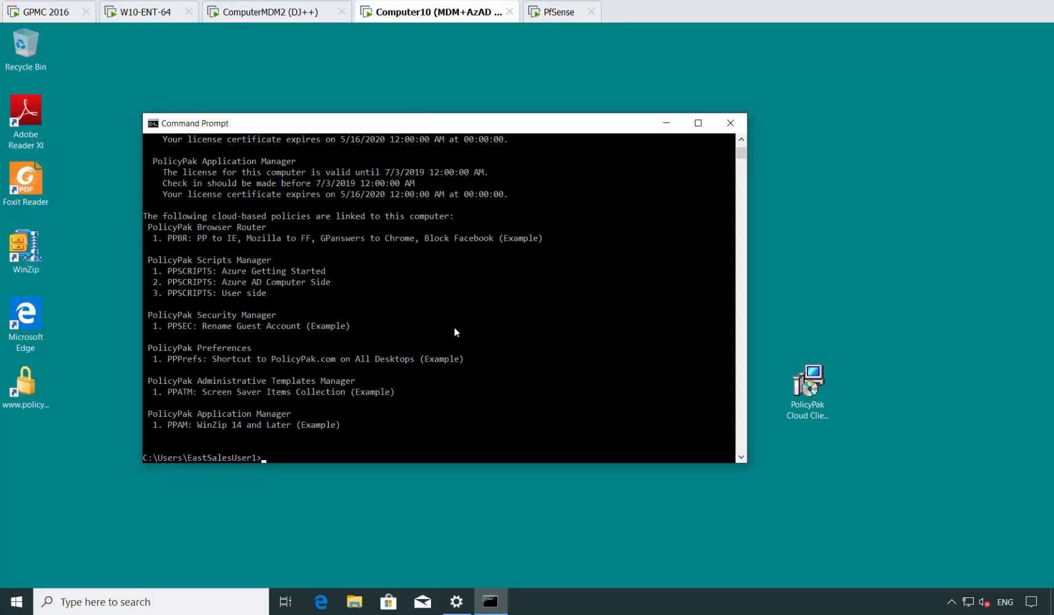
type("cd AppData")
key("Return")
type("c")
key("Tab")
key("Return")
type("po")
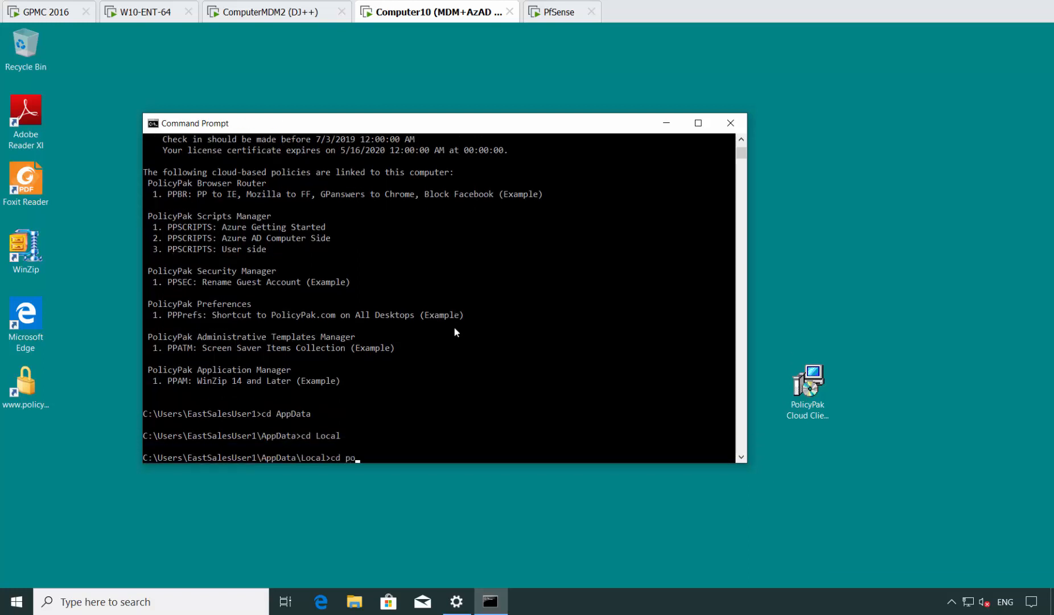
key("Tab")
key("Return")
List the PolicyPak folder, change into its PolicyPak Scripts Manager subfolder and list the log files there.
type("dir")
key("Return")
type("cd *scr")
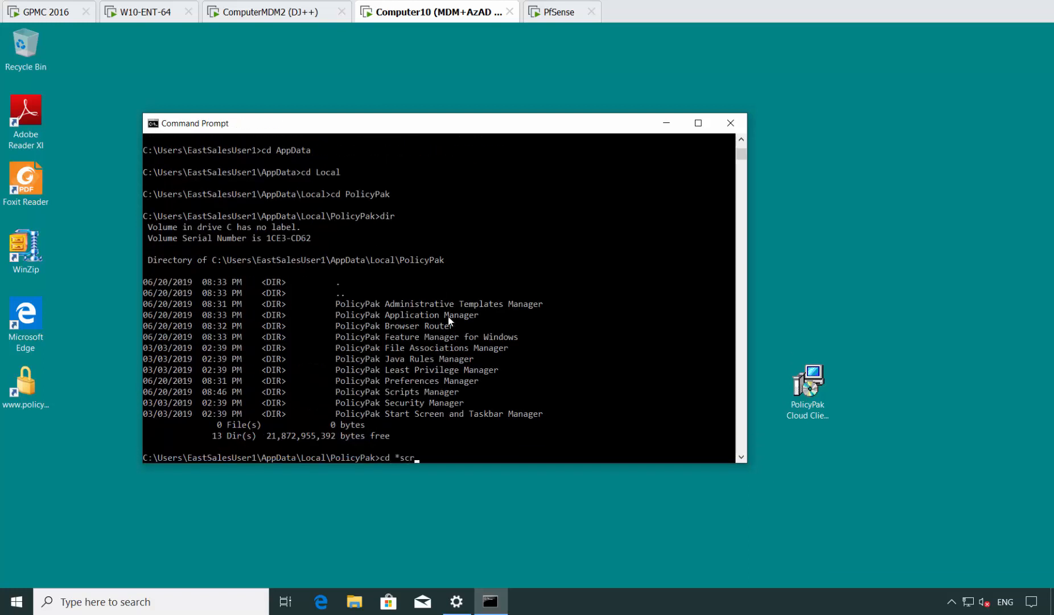
type("ip*")
key("Return")
type("dir")
key("Return")
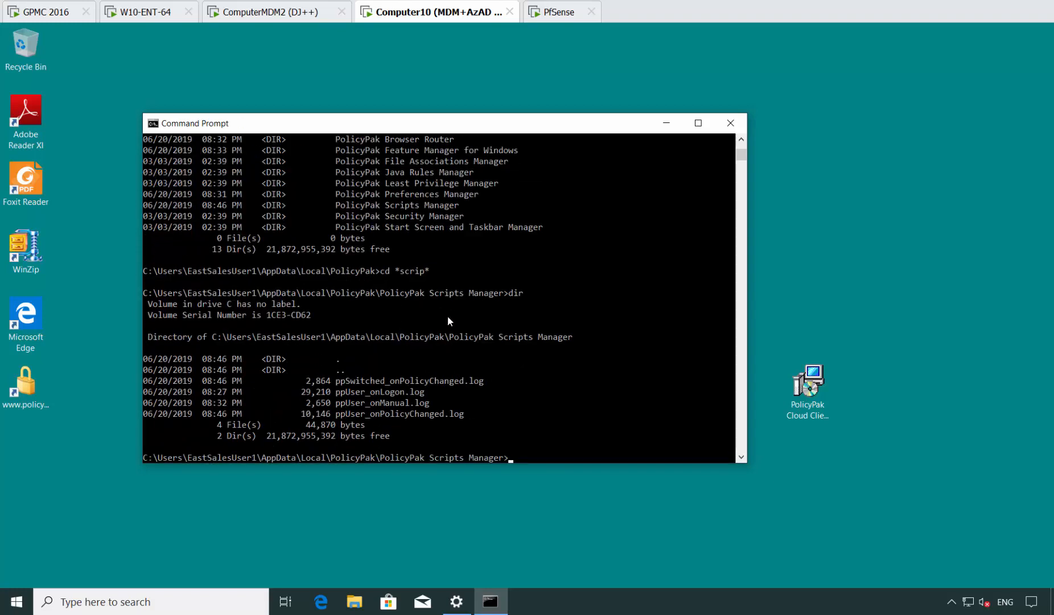
Open ppUser_onPolicyChanged.log in Notepad and move its window so the log text is readable.
type("ppUser_onL")
key("Tab")
key("Tab")
key("Return")
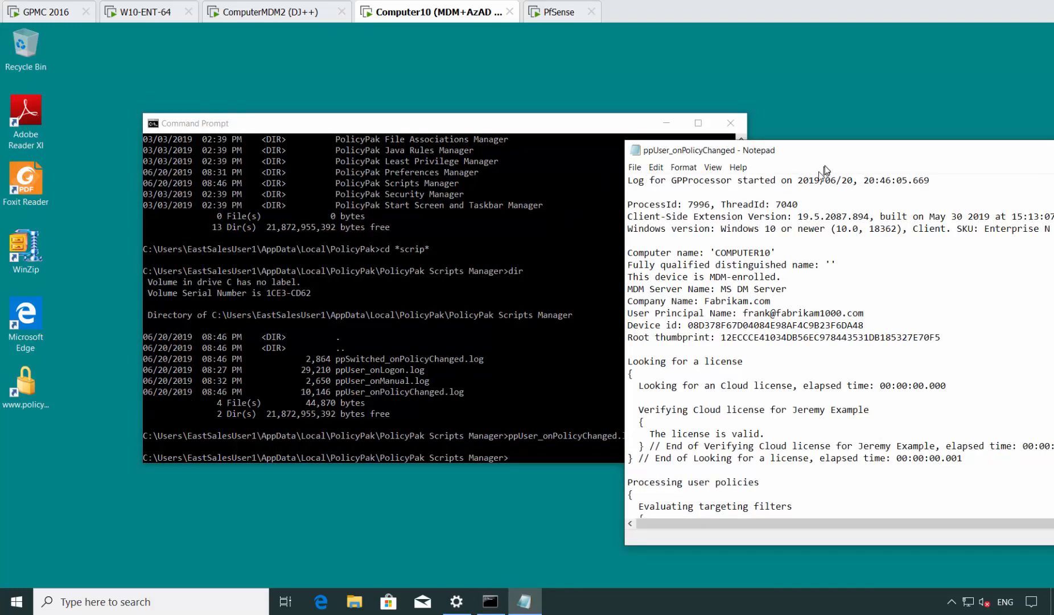
left_click_drag(825, 151, 578, 132)
Examine the Get User Creds script output in the user log, including the Office 365 connection and the AzureADUserGroups variable.
scroll(617, 292, "down", 7)
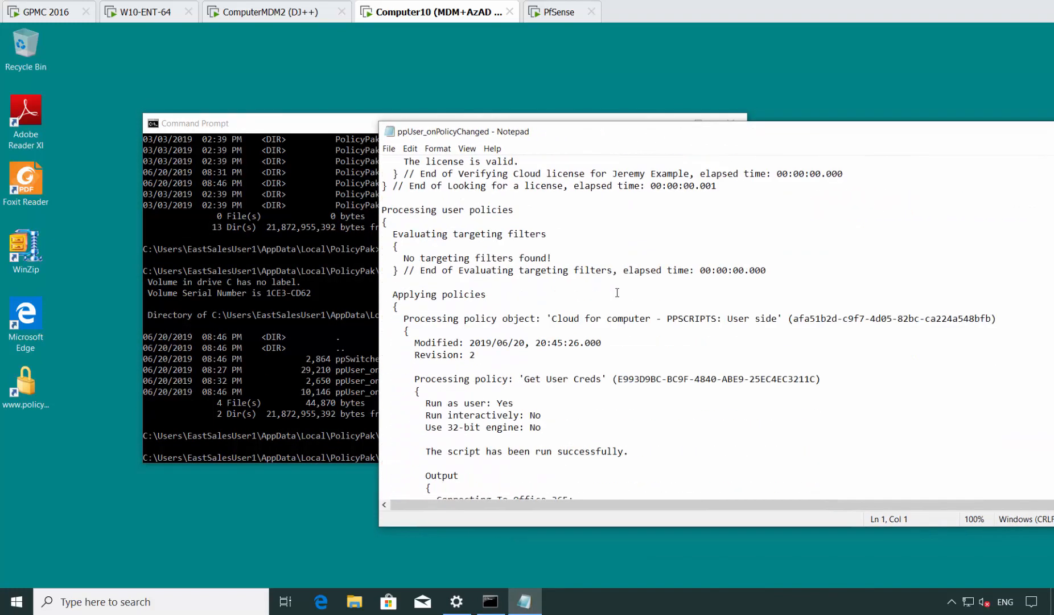
scroll(617, 292, "down", 8)
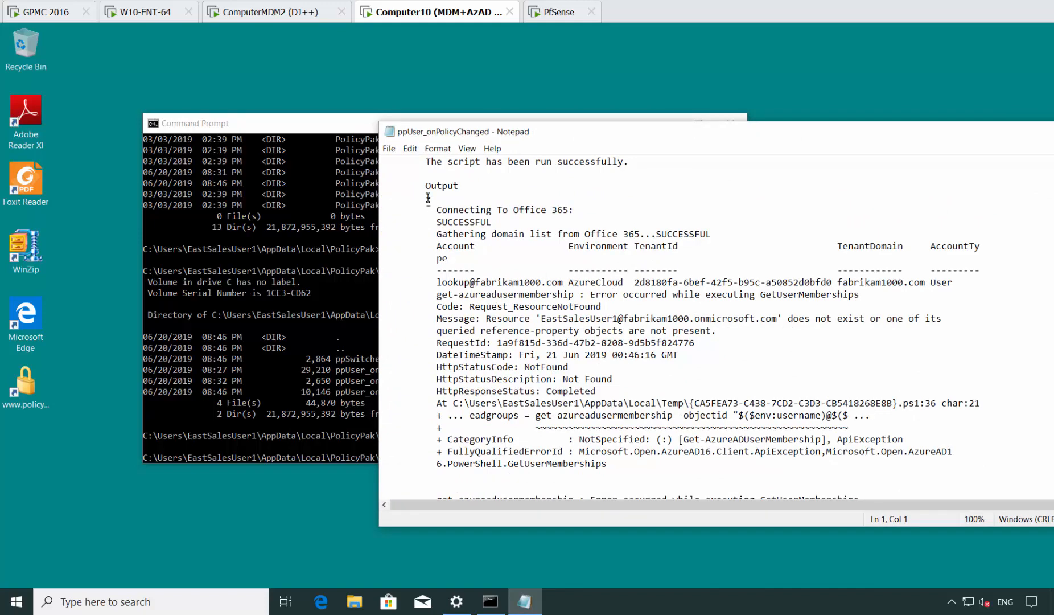
left_click_drag(428, 197, 476, 251)
left_click(474, 279)
scroll(486, 361, "down", 3)
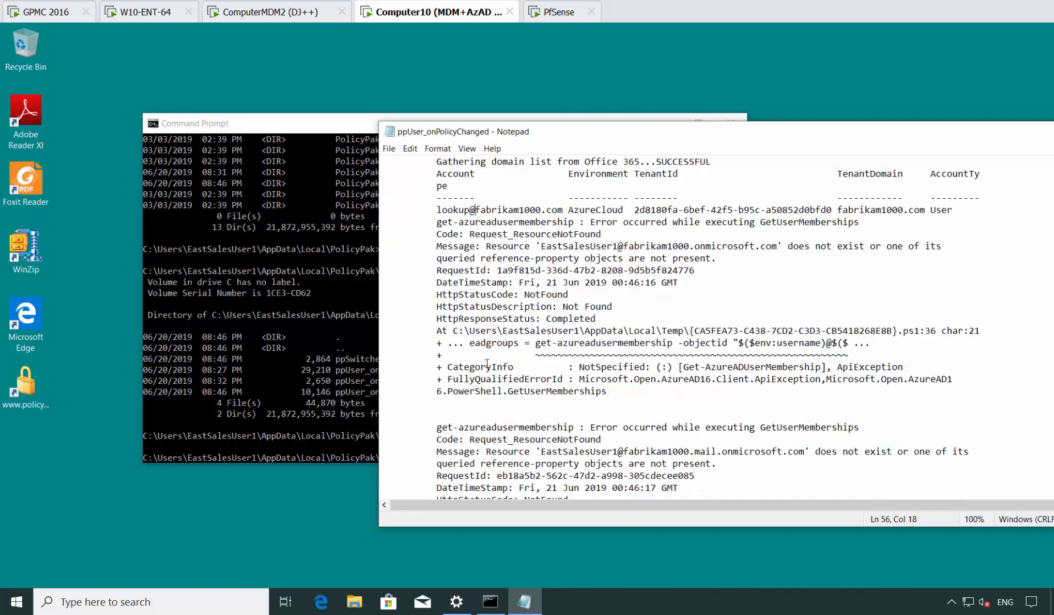
left_click_drag(427, 256, 477, 341)
left_click(459, 281)
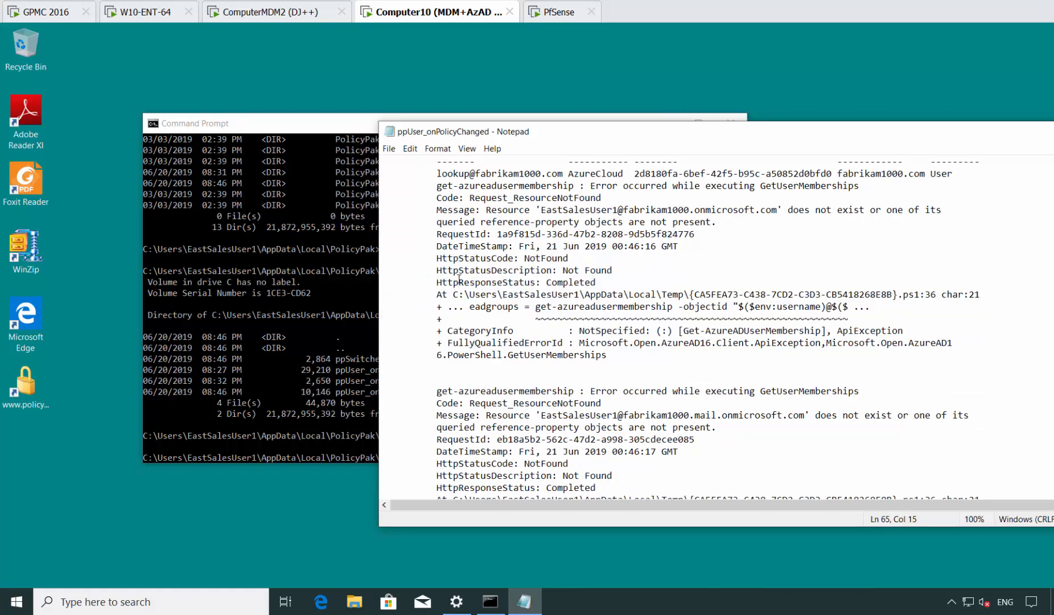
scroll(459, 281, "down", 6)
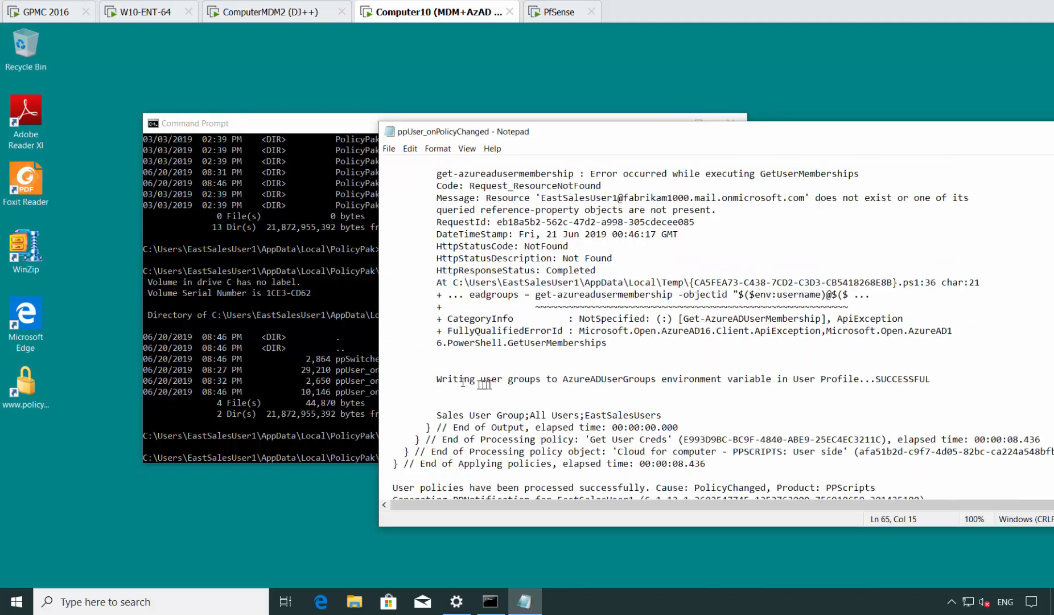
triple_click(463, 381)
left_click(793, 402)
Open a second command prompt window on Computer10.
left_click(234, 513)
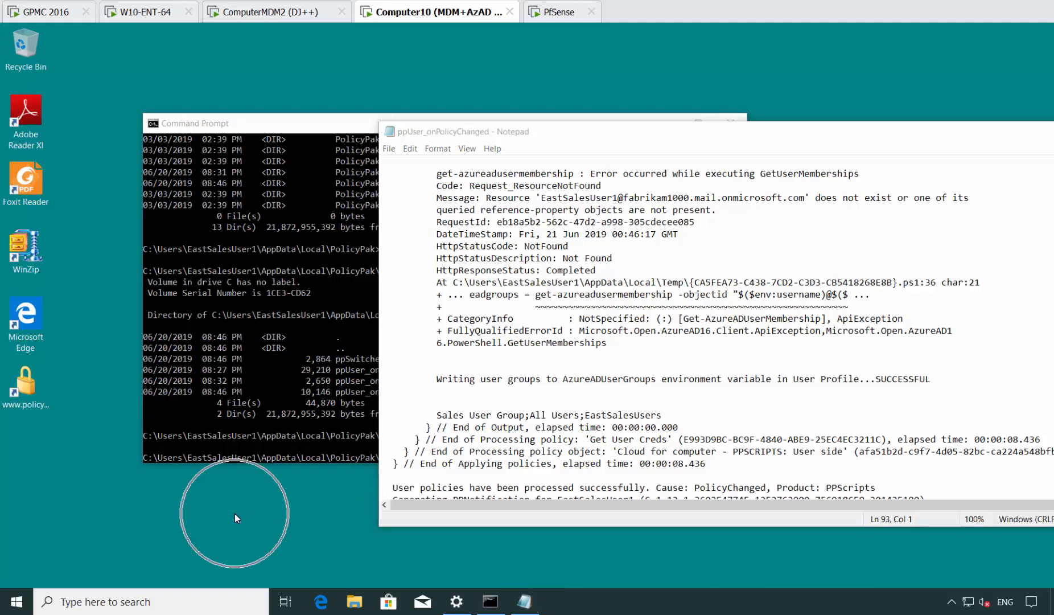
left_click(291, 396)
key("super")
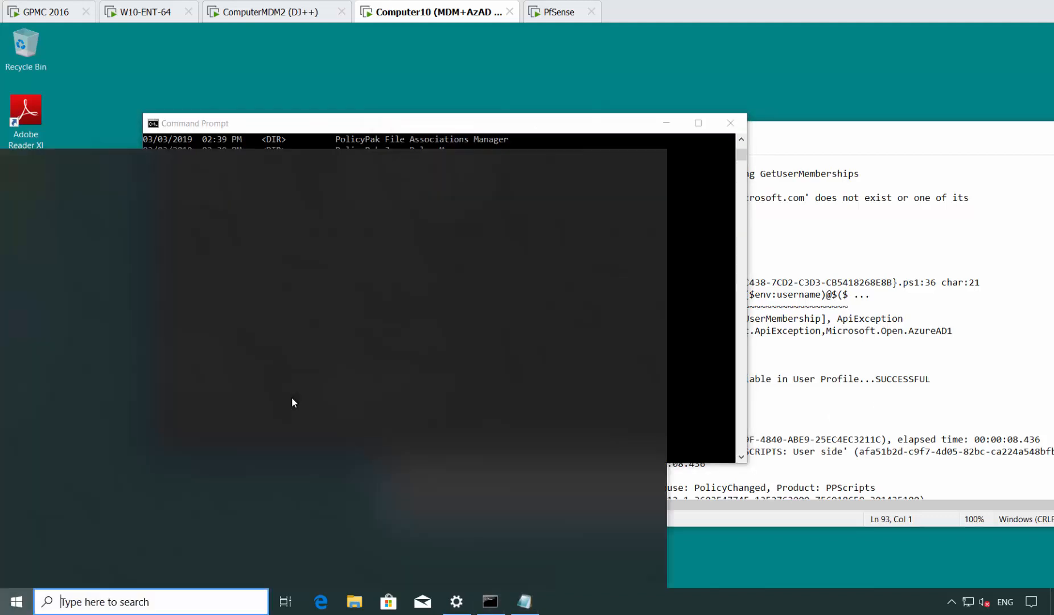
type("cmd")
key("Return")
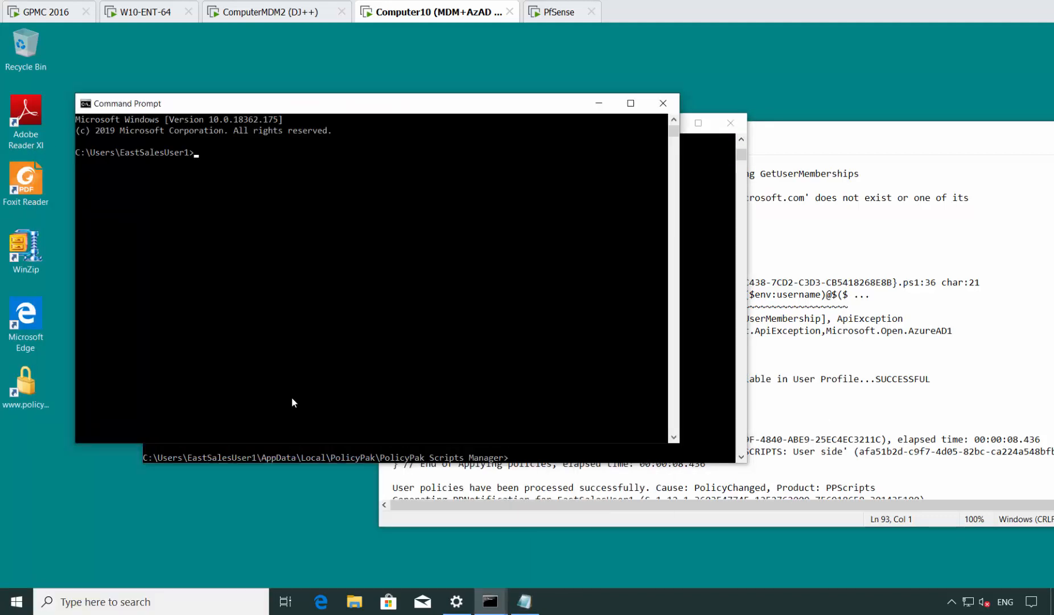
Change the new command prompt's directory to C:\ProgramData\PolicyPak.
type("cd \\p")
key("Tab")
key("Tab")
key("Tab")
key("Tab")
key("Return")
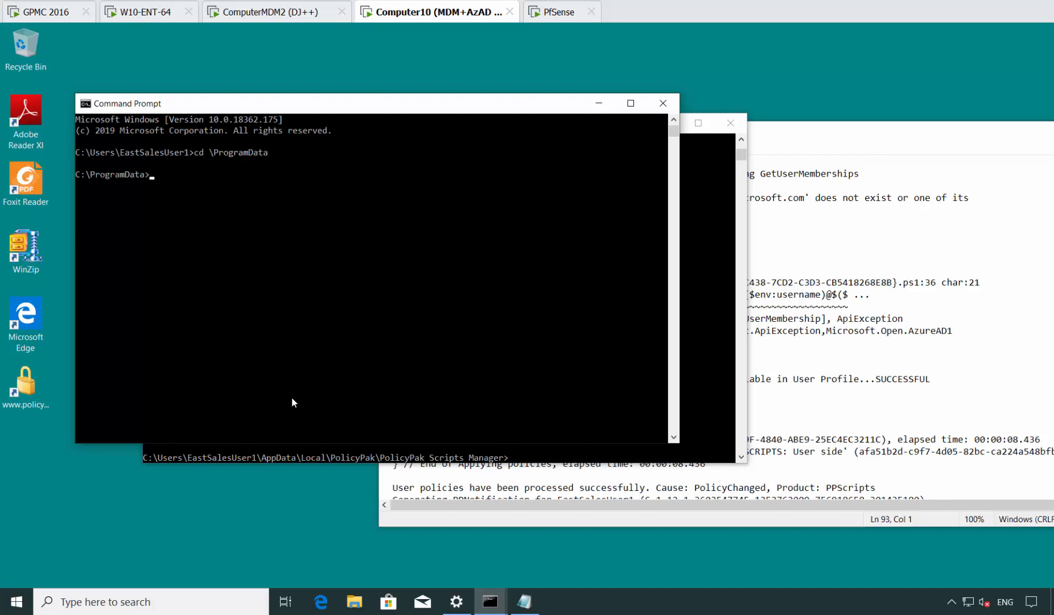
type("cd Po")
key("Tab")
key("Return")
List the ProgramData PolicyPak folder, change into PolicyPak Scripts Manager and list its computer-side log files.
type("dir")
key("Return")
type("cd *sc*")
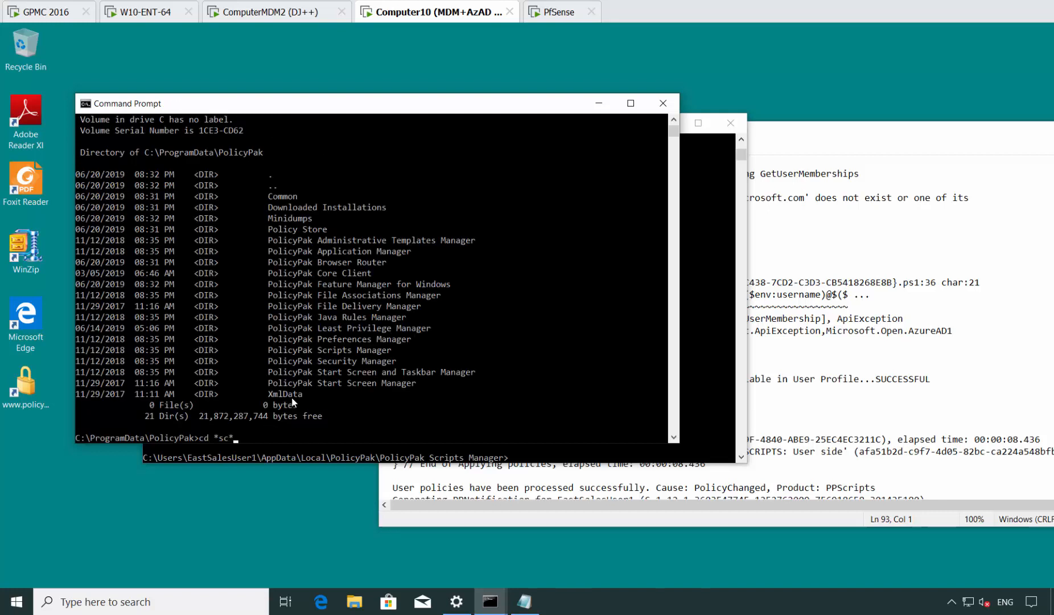
key("Tab")
key("Return")
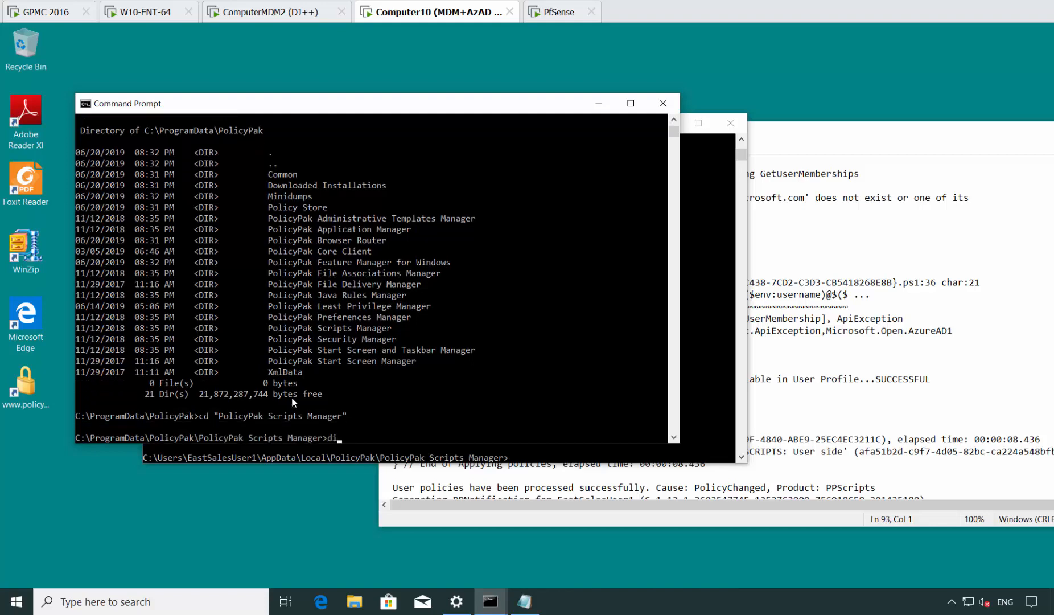
type("dir")
key("Return")
Open ppComputer_onPolicyChanged.log in Notepad from the command prompt.
type("ppComp")
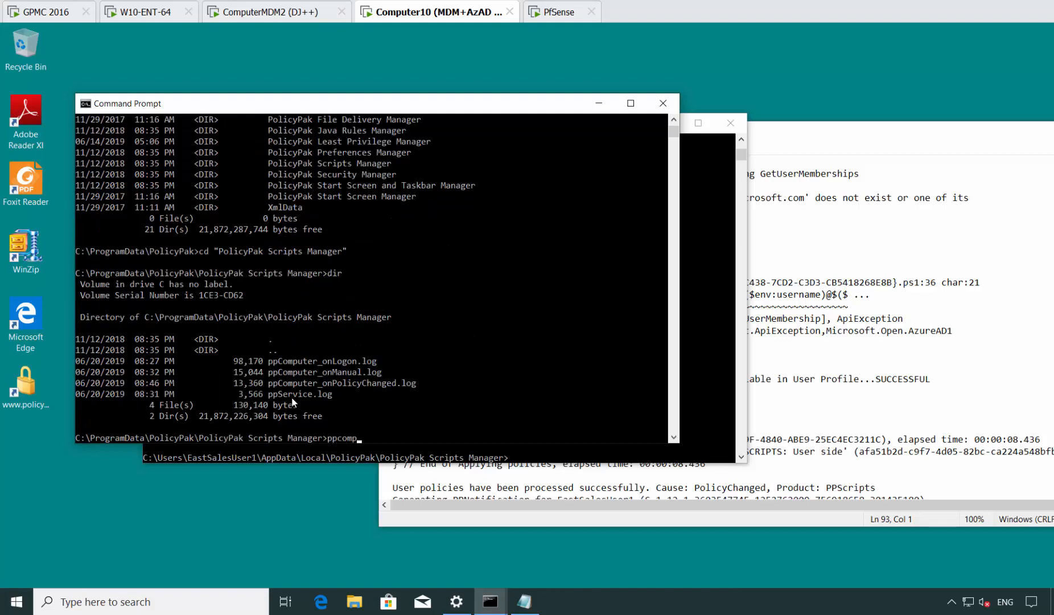
key("Tab")
key("Tab")
key("Tab")
key("Return")
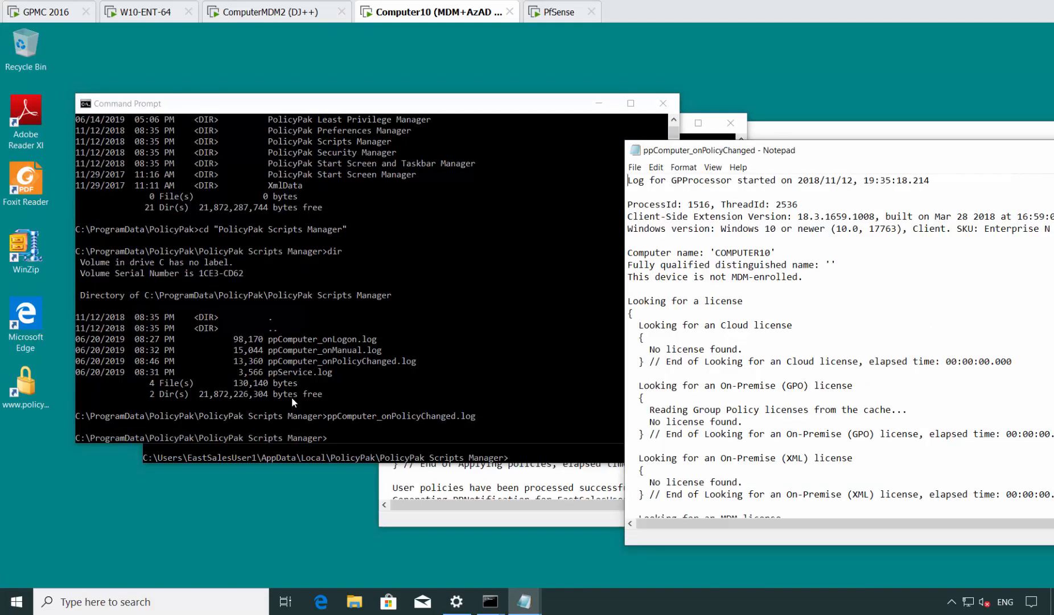
Examine the script output for the Install AAD module and Get Computer Groups policies in ppComputer_onPolicyChanged.log, including the AzureADComputerGroups variable line.
key("Page_Down")
key("Page_Down")
key("Page_Down")
key("Page_Down")
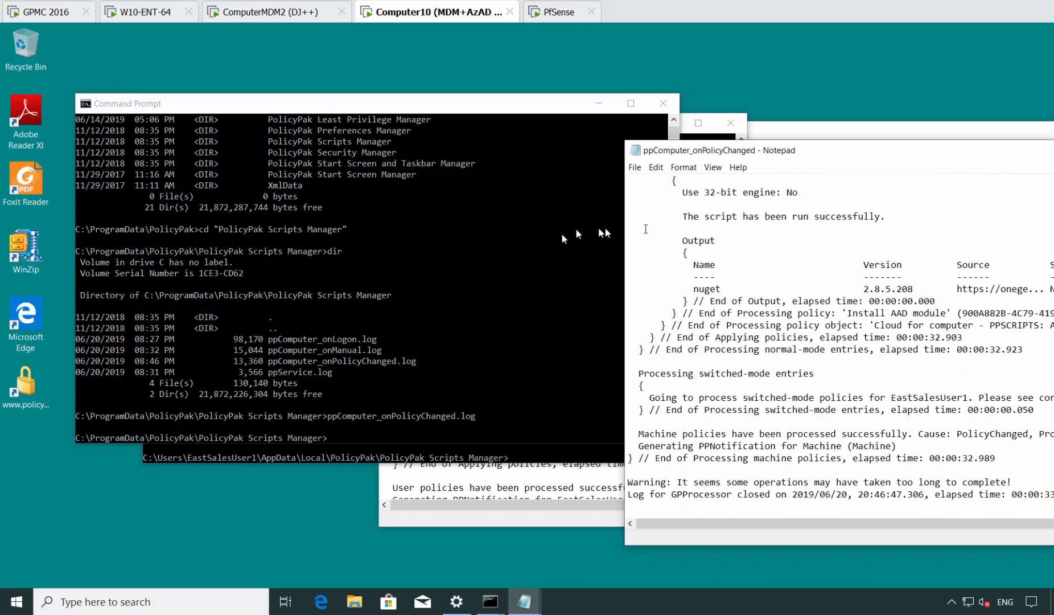
left_click_drag(791, 153, 544, 172)
scroll(635, 254, "up", 4)
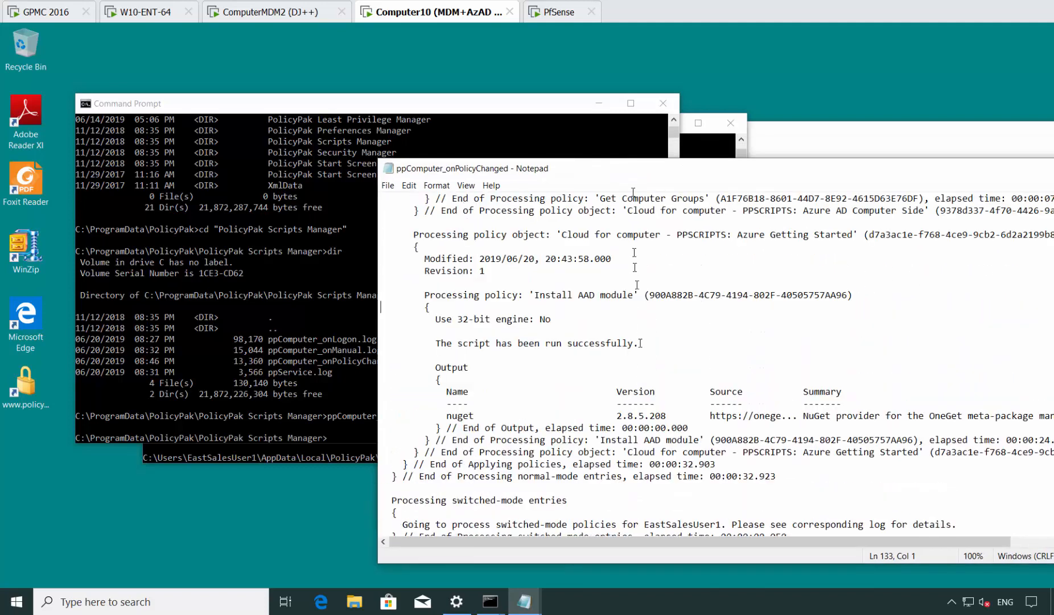
left_click_drag(634, 171, 493, 161)
scroll(341, 291, "down", 2)
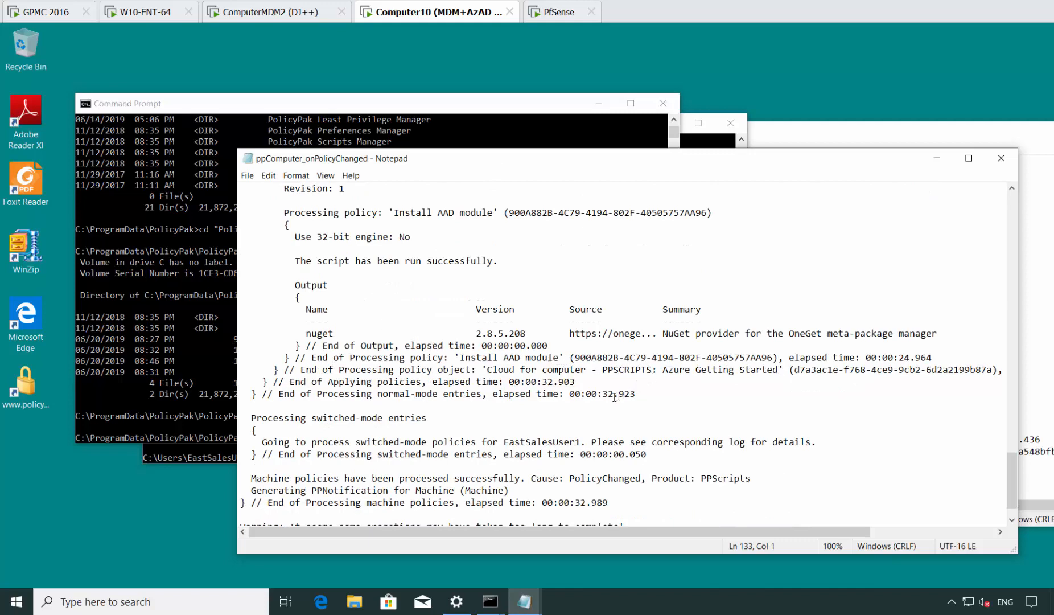
scroll(614, 397, "down", 1)
scroll(614, 396, "up", 7)
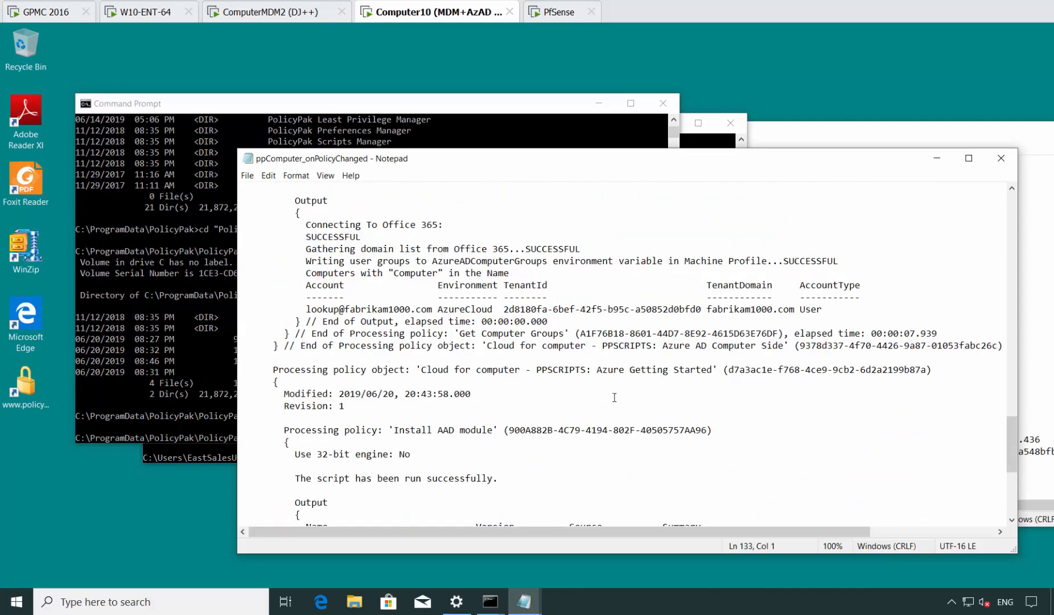
scroll(416, 319, "up", 1)
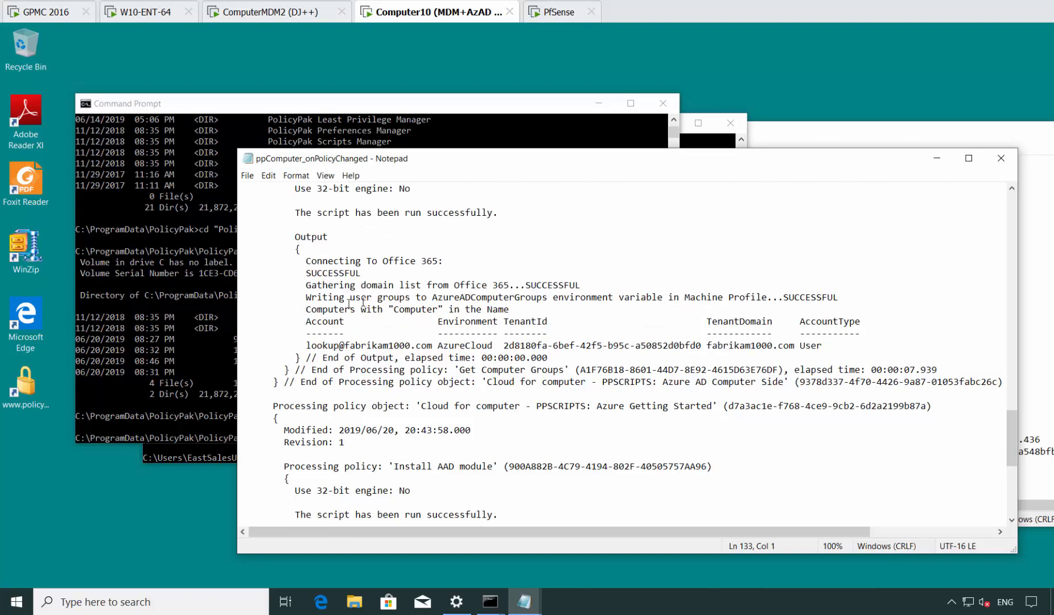
left_click_drag(312, 301, 805, 298)
left_click(842, 293)
Close both Notepad policy logs and both command prompt windows on Computer10.
left_click(1003, 156)
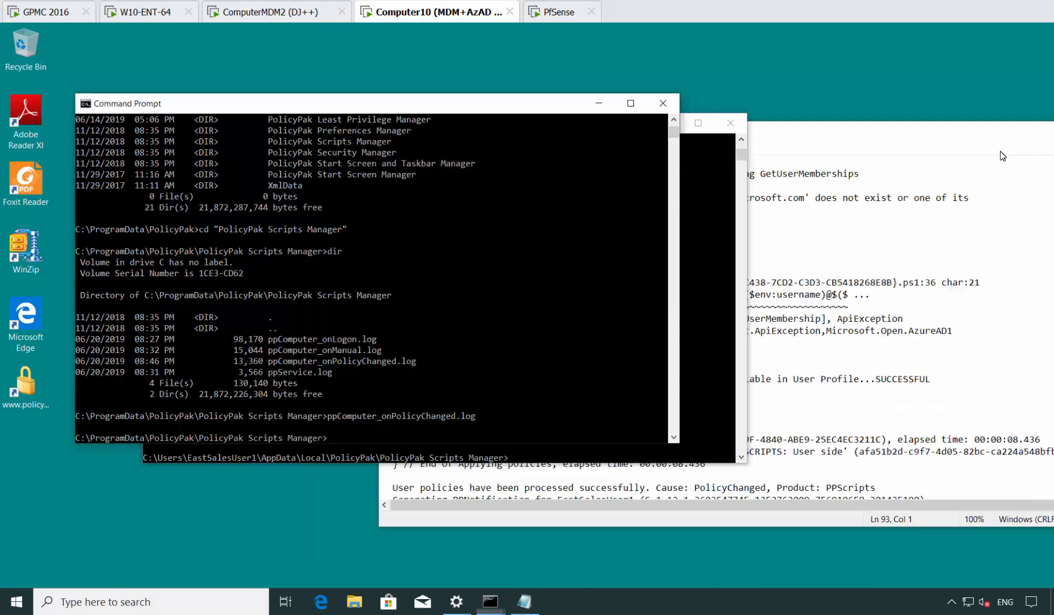
left_click(902, 279)
key("alt+F4")
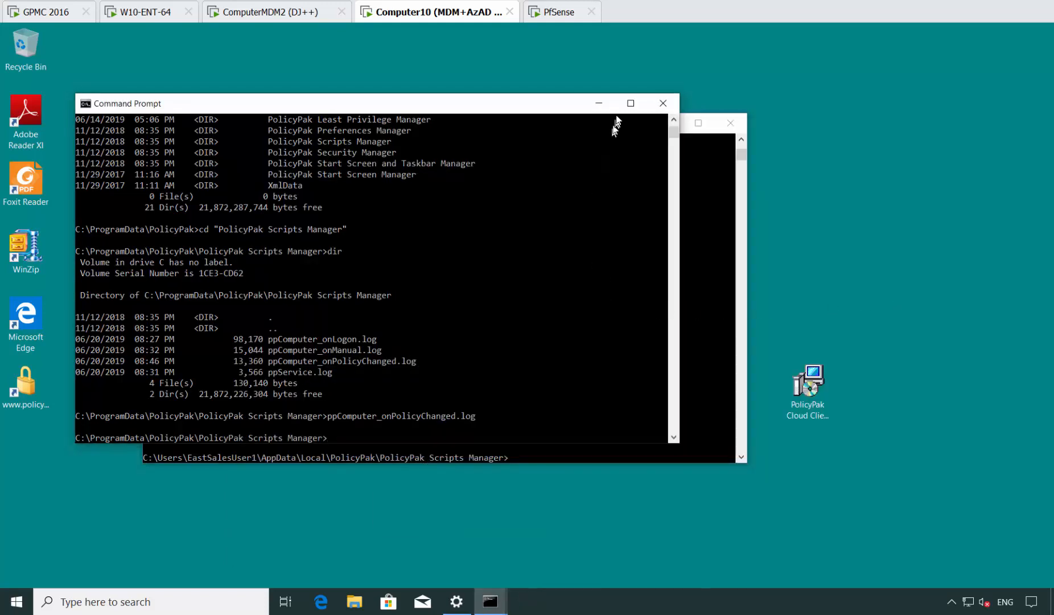
left_click(665, 105)
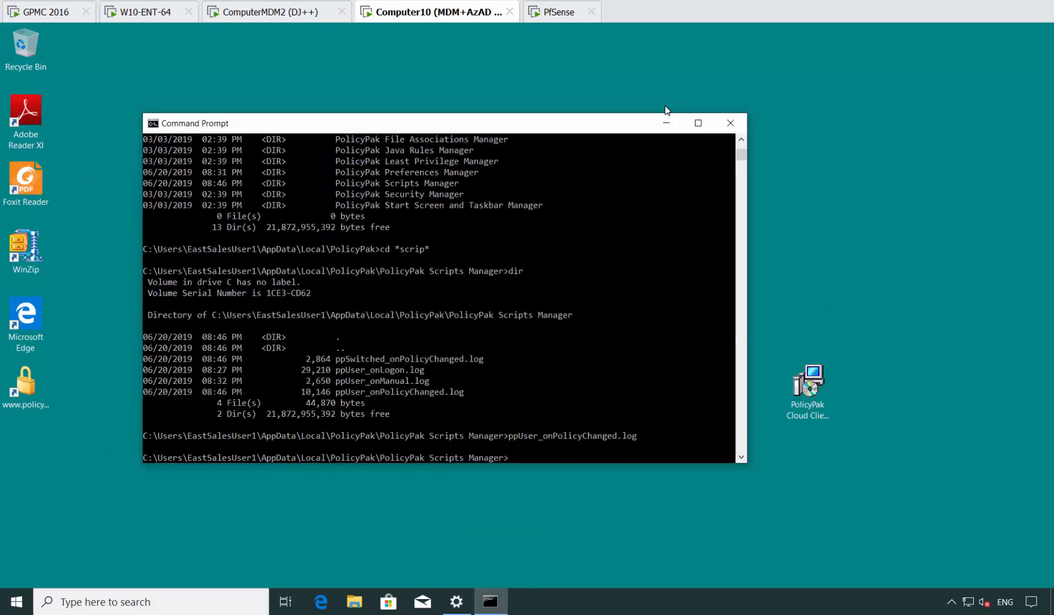
left_click(730, 124)
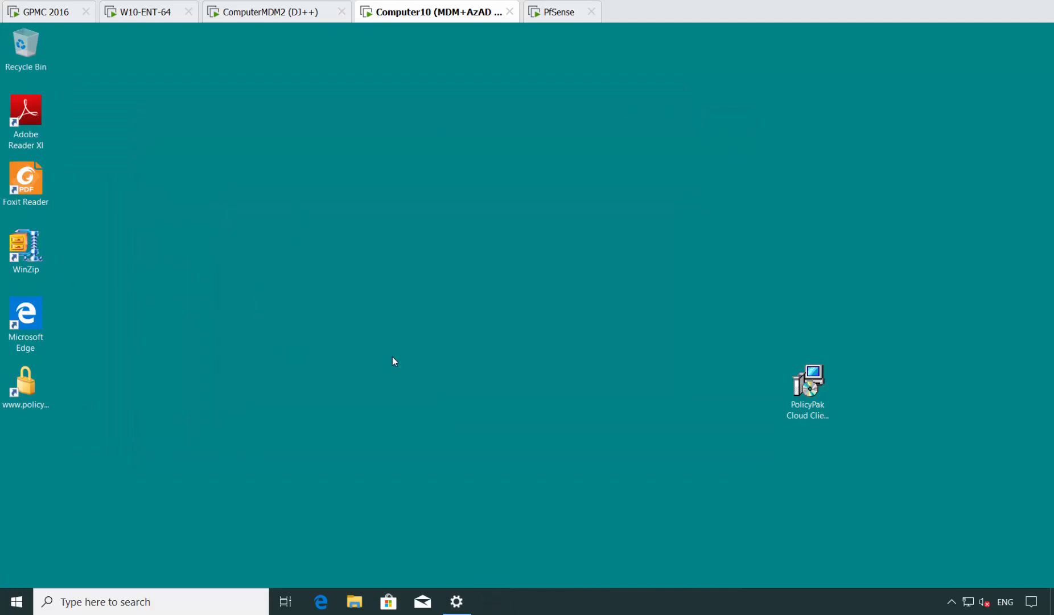
Open a fresh command prompt and list the environment variables with set, checking the start of the list.
key("super")
type("cmd")
key("Return")
type("set")
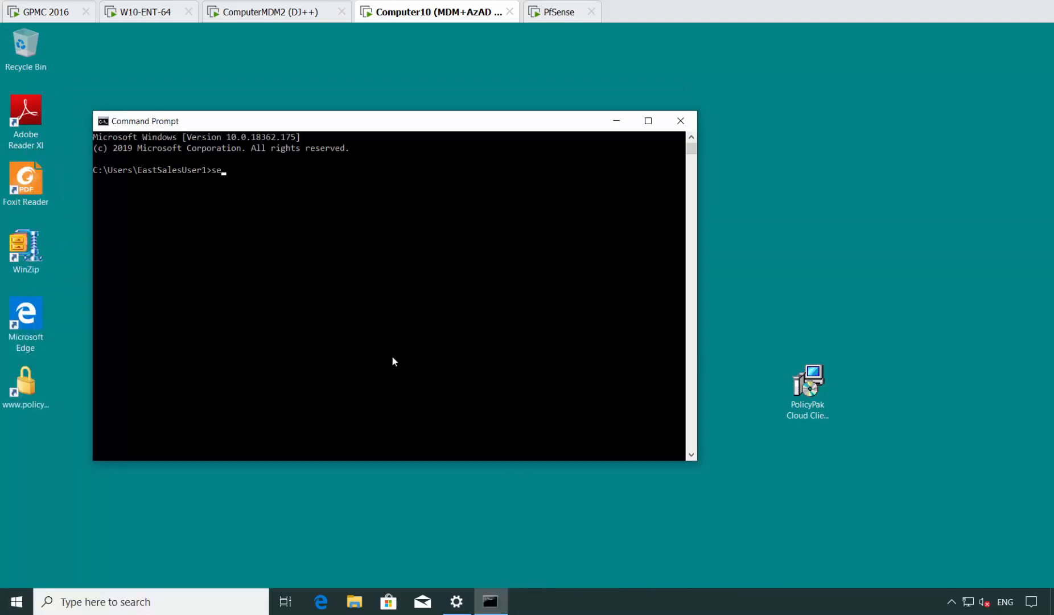
key("Return")
scroll(383, 358, "up", 7)
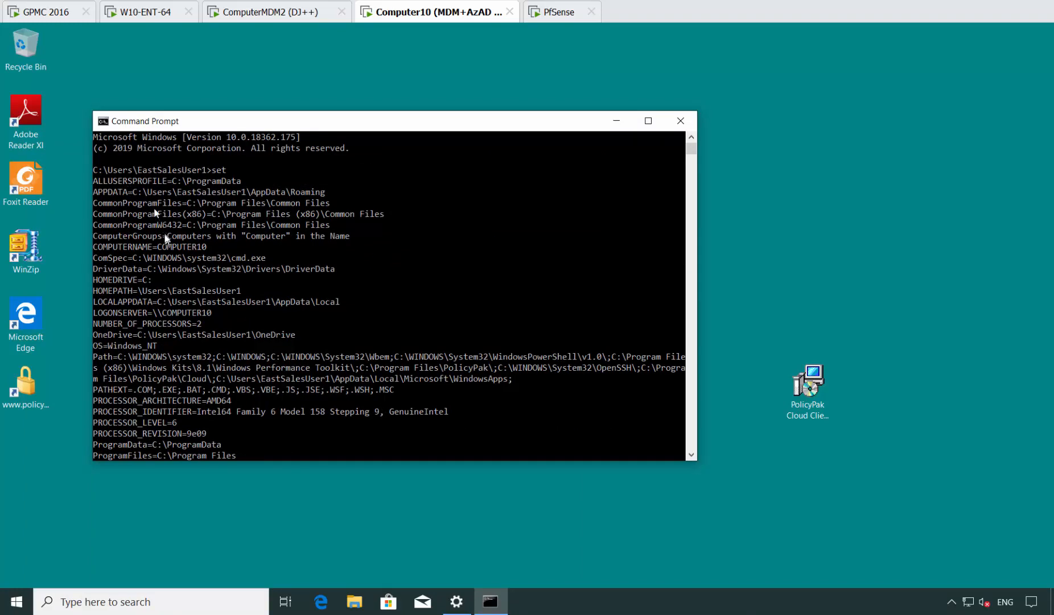
Sign out of Windows on Computer10 and sign back in with the account password.
right_click(16, 601)
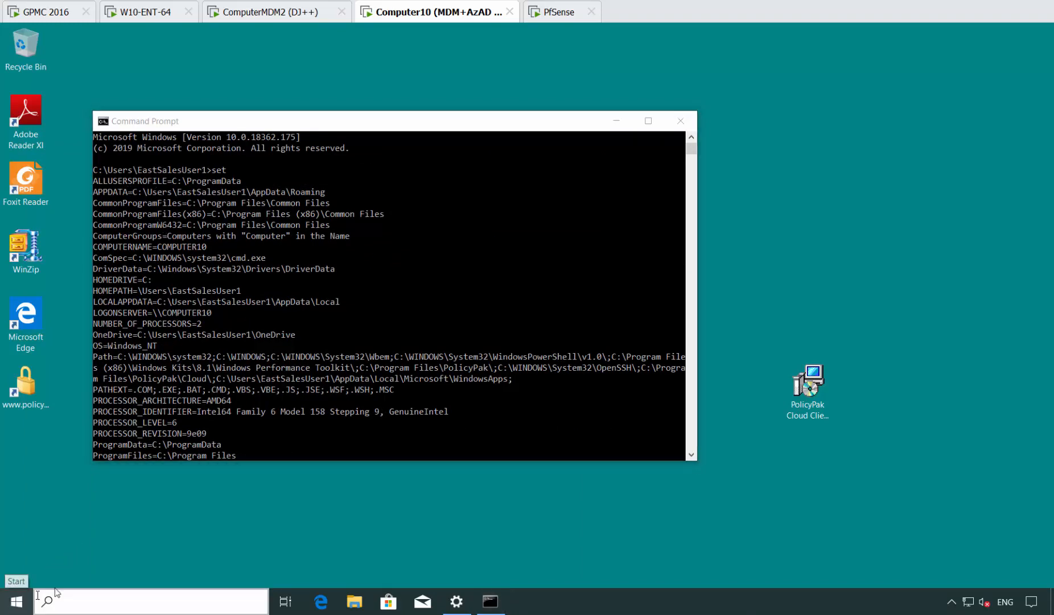
mouse_move(93, 574)
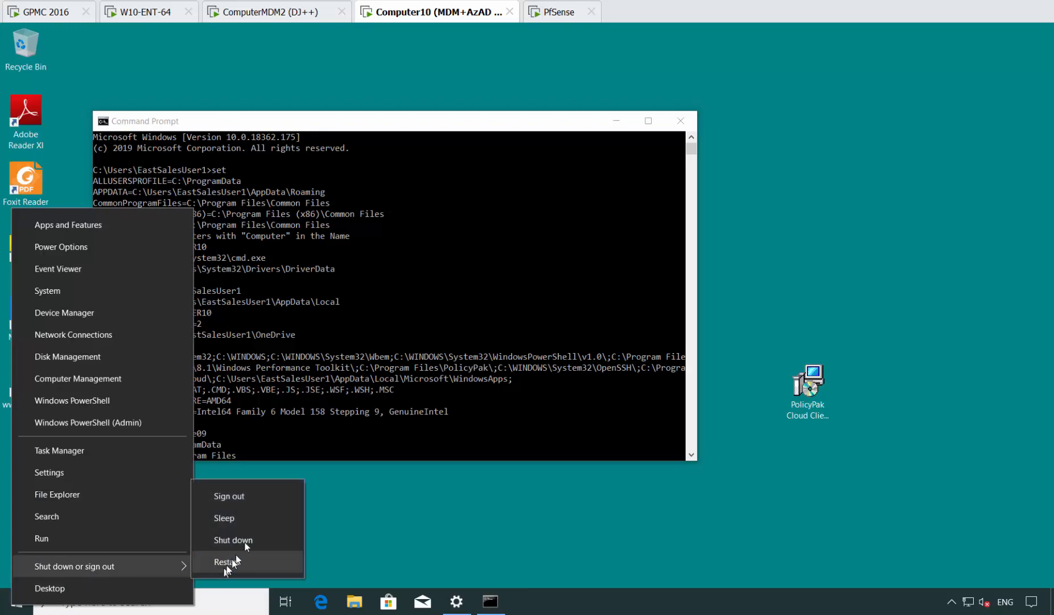
left_click(263, 501)
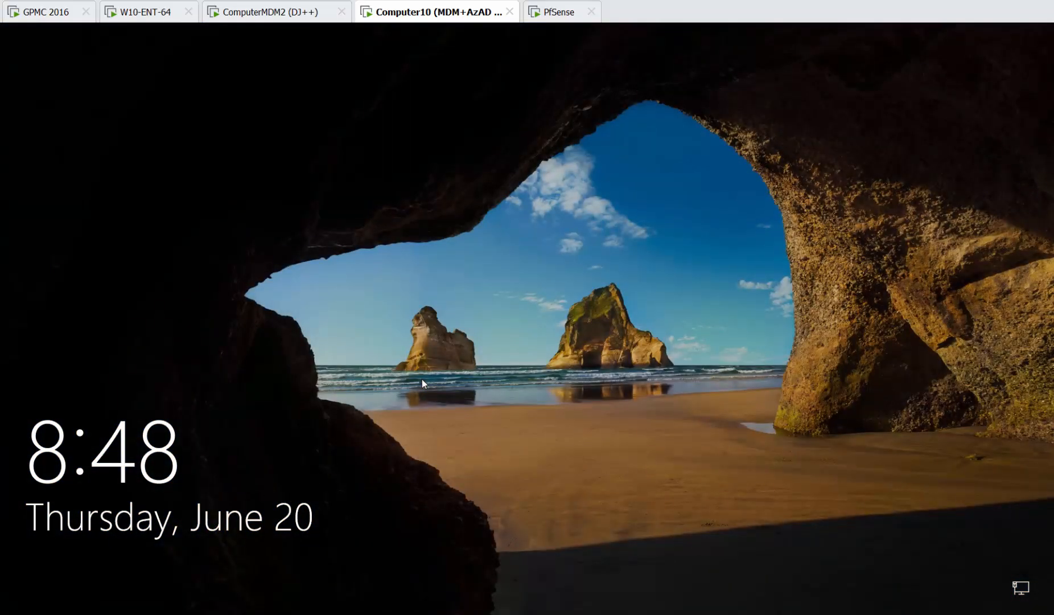
left_click(422, 379)
type("•")
key("Return")
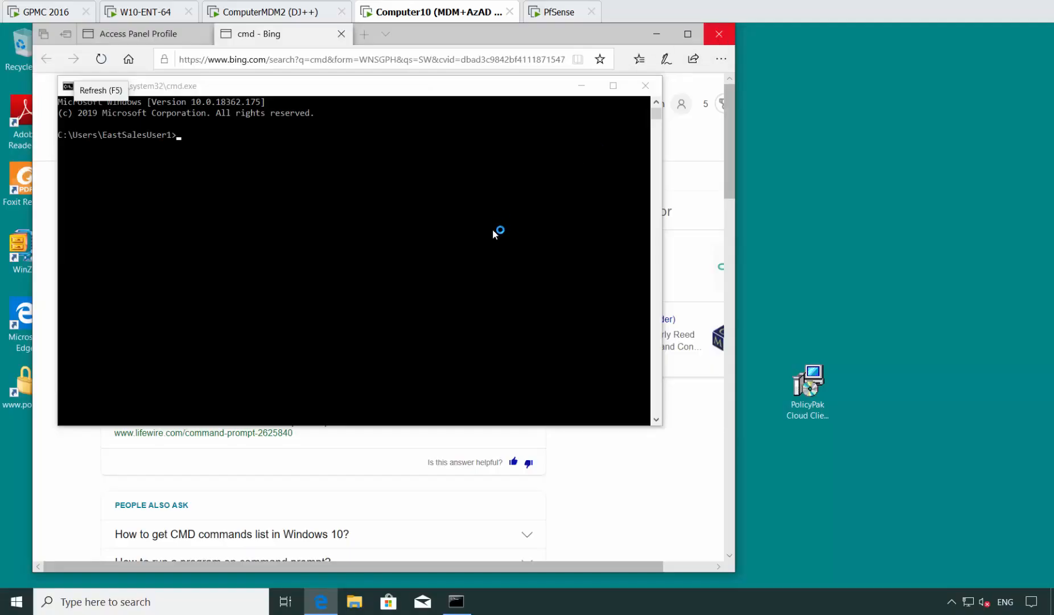
List the environment variables with set in the command prompt and close the Edge browser with all its tabs.
type("set")
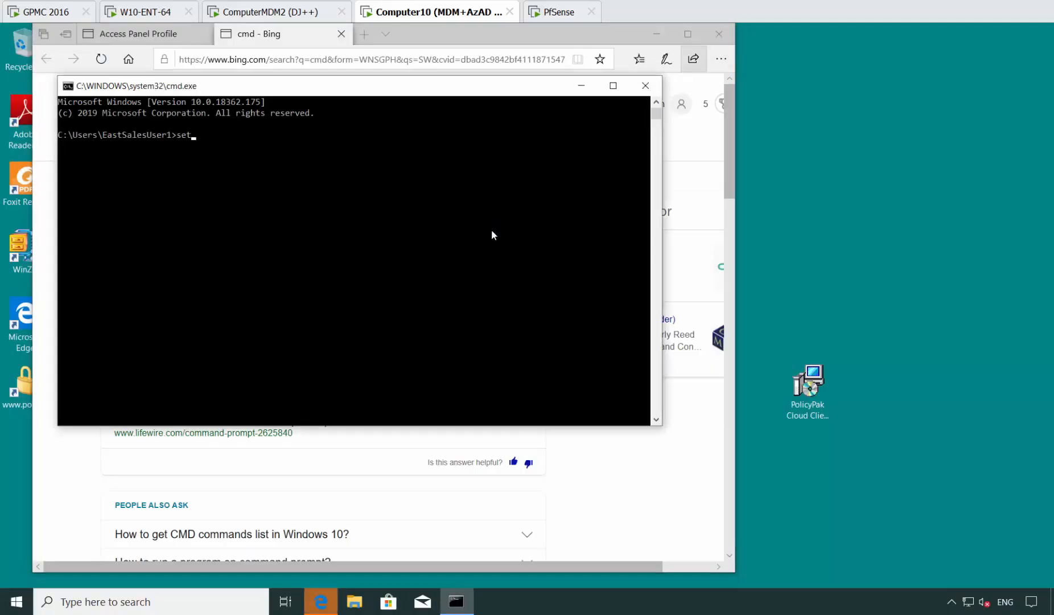
key("Return")
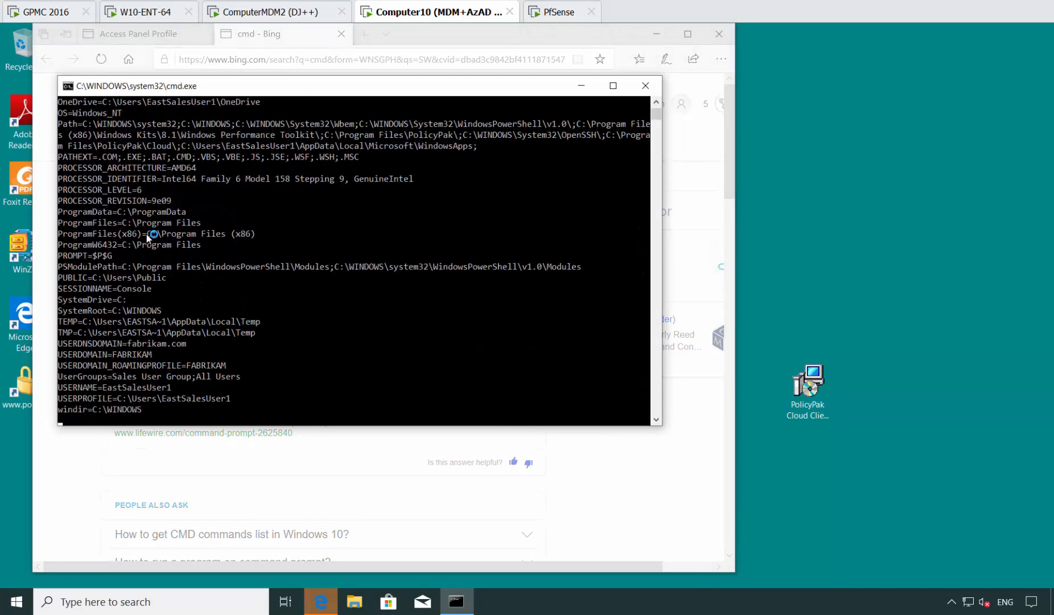
left_click(719, 34)
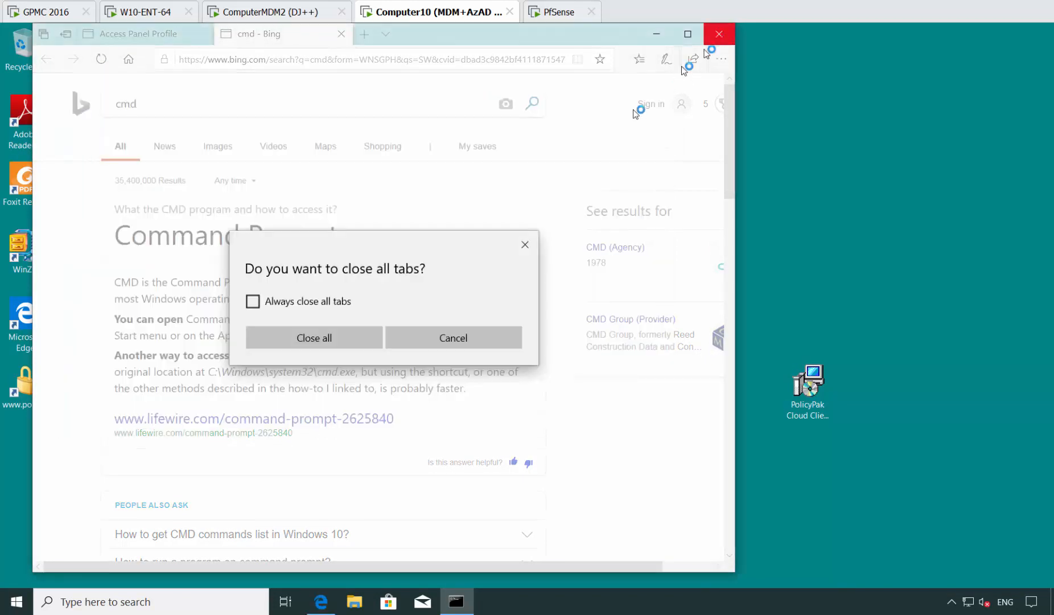
left_click(326, 337)
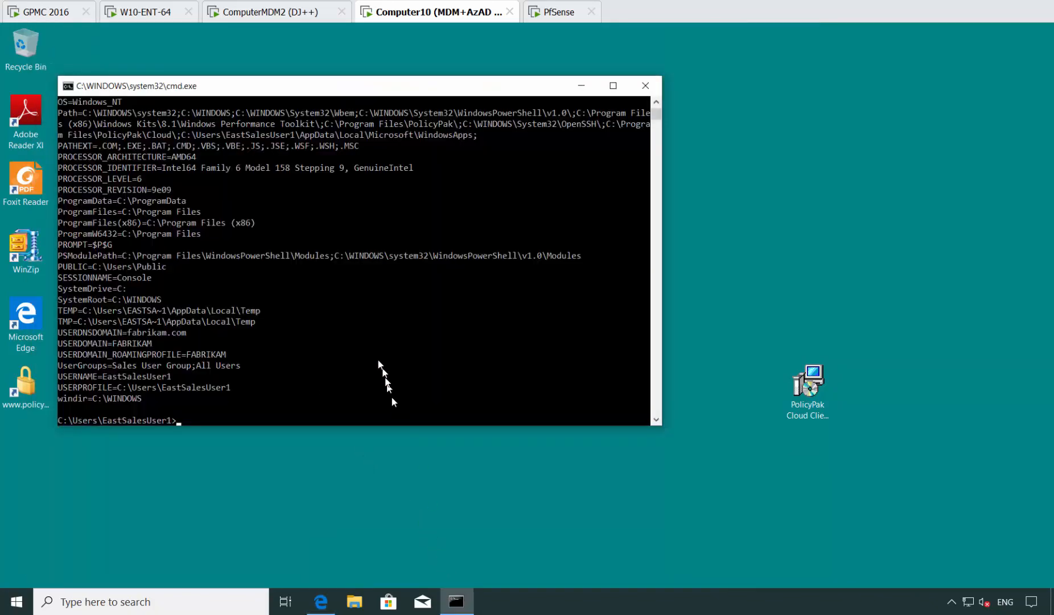
Examine the AzureADComputerGroups and AzureADUserGroups variables in the set output.
scroll(299, 282, "up", 10)
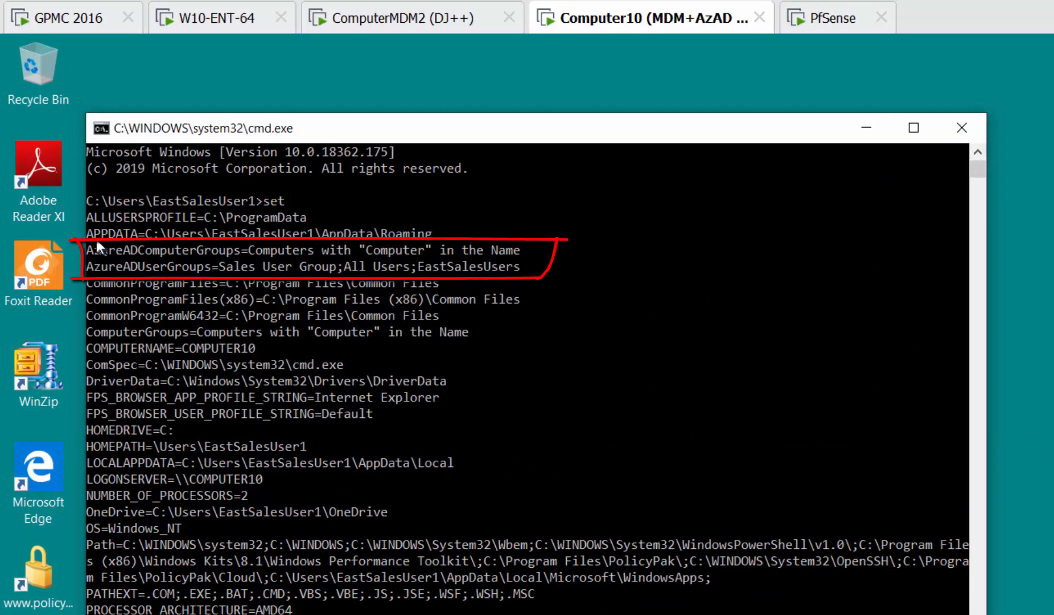
left_click_drag(82, 202, 105, 219)
left_click_drag(132, 257, 439, 266)
left_click(479, 266)
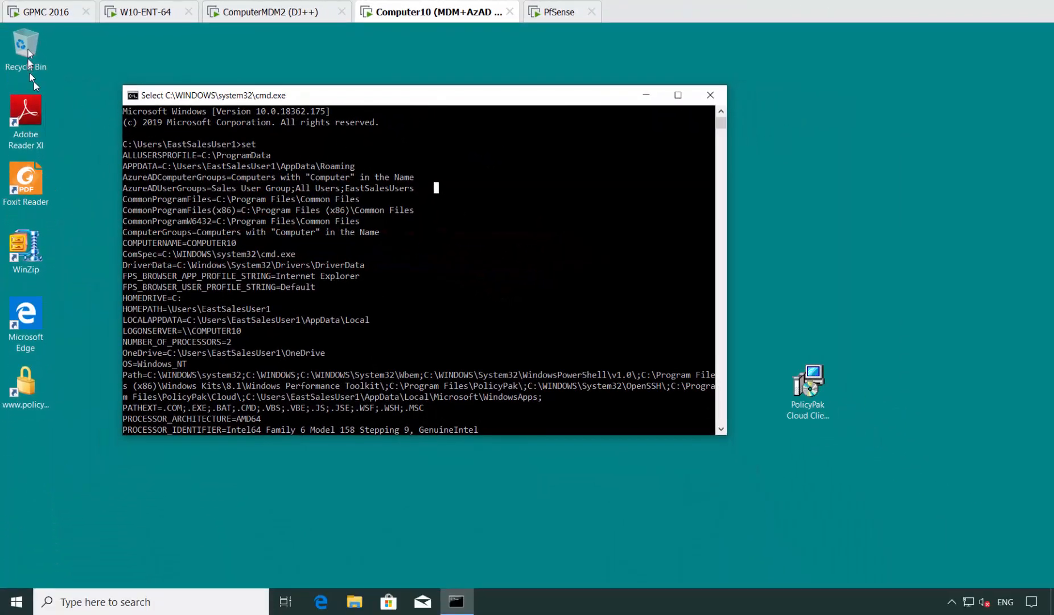
left_click(43, 11)
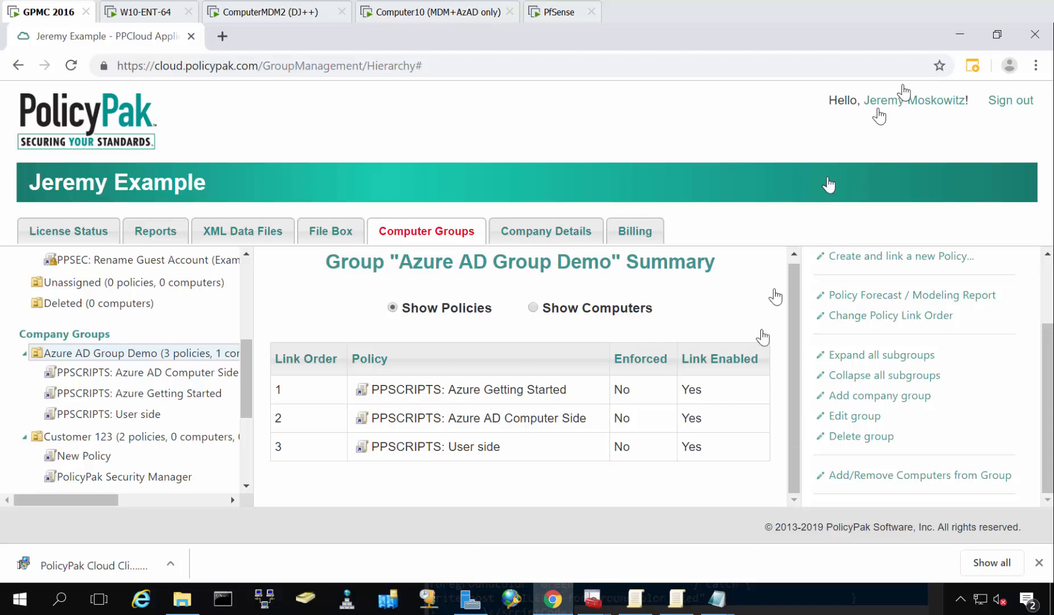
left_click(676, 598)
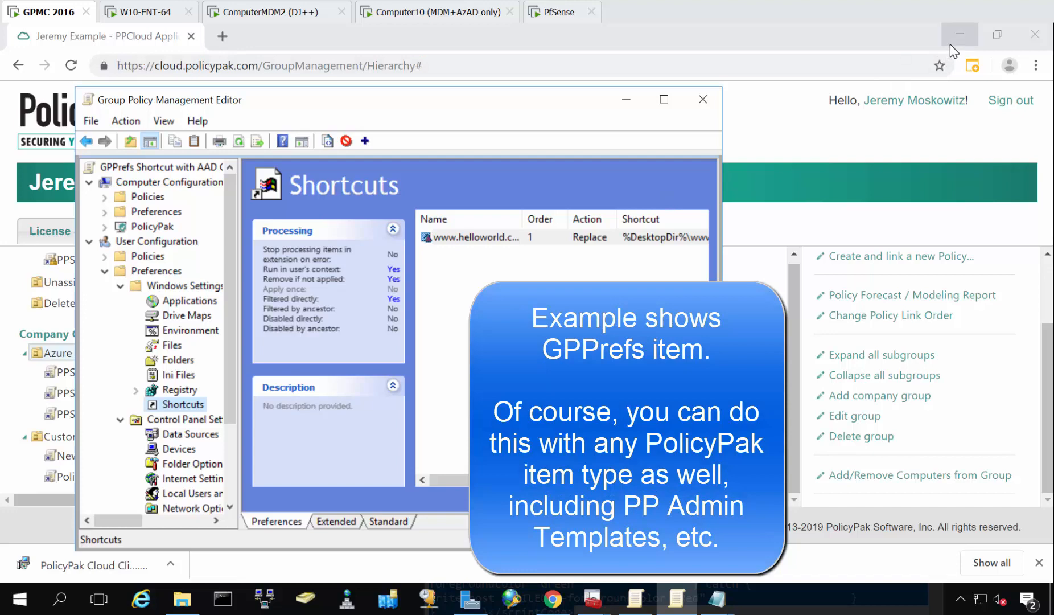
left_click(952, 45)
double_click(489, 238)
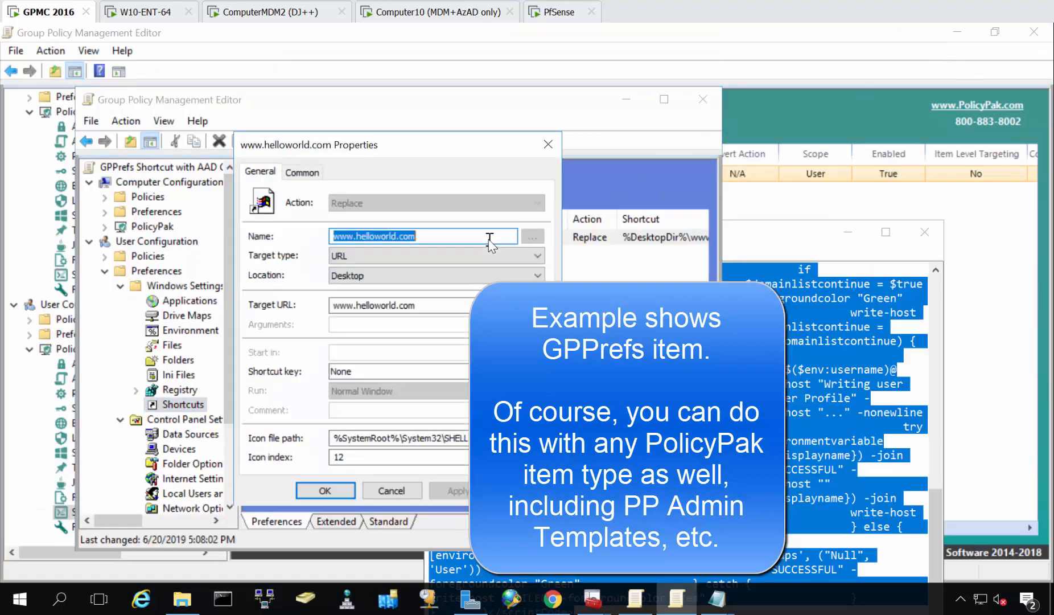
left_click(302, 172)
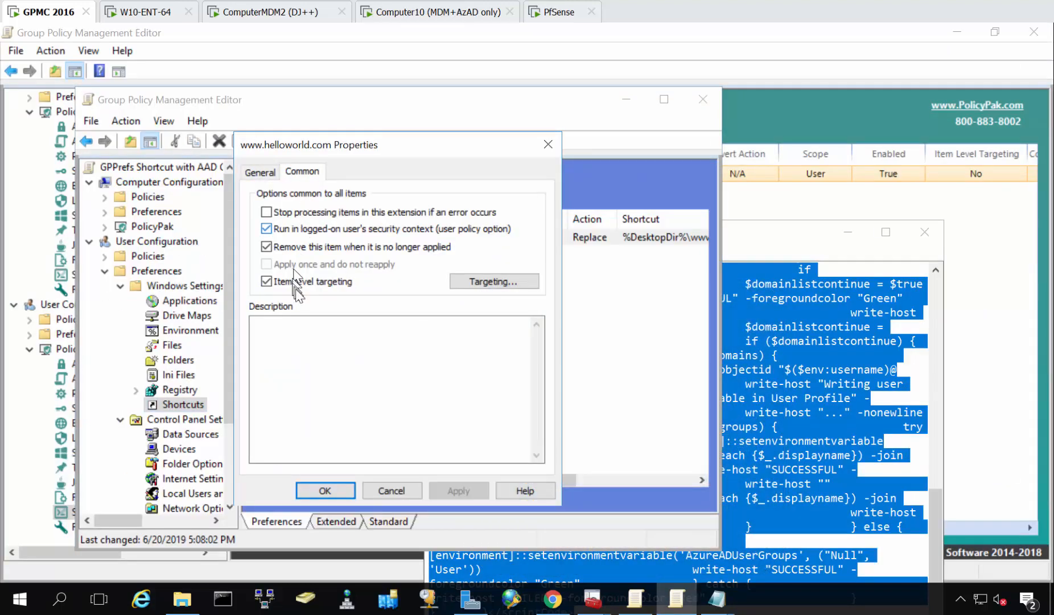
left_click(497, 281)
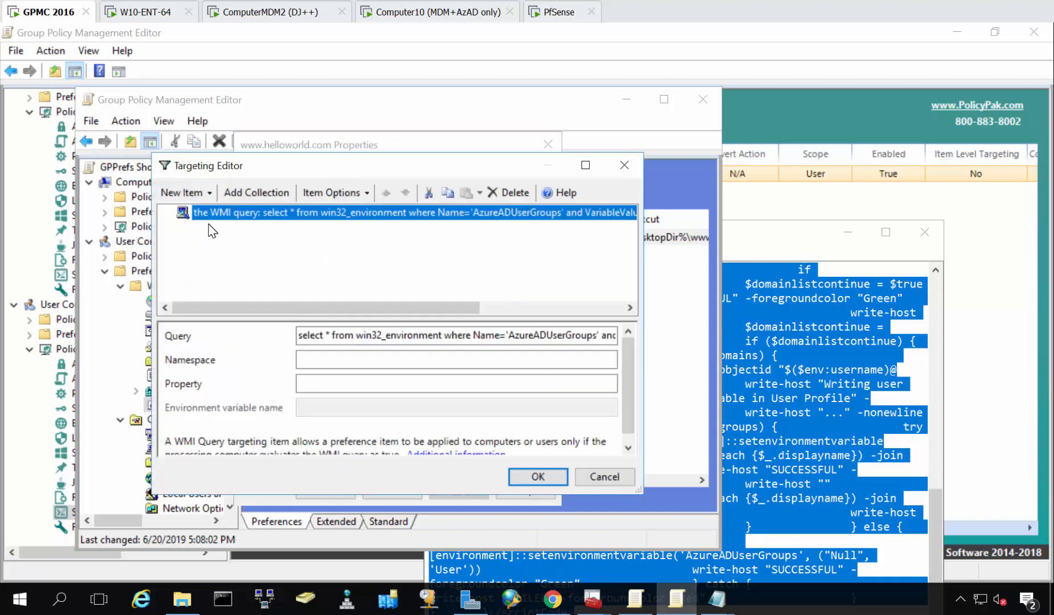
Review the available targeting types and the WMI query on AzureADUserGroups, then leave the targeting and shortcut properties without changes.
left_click(187, 193)
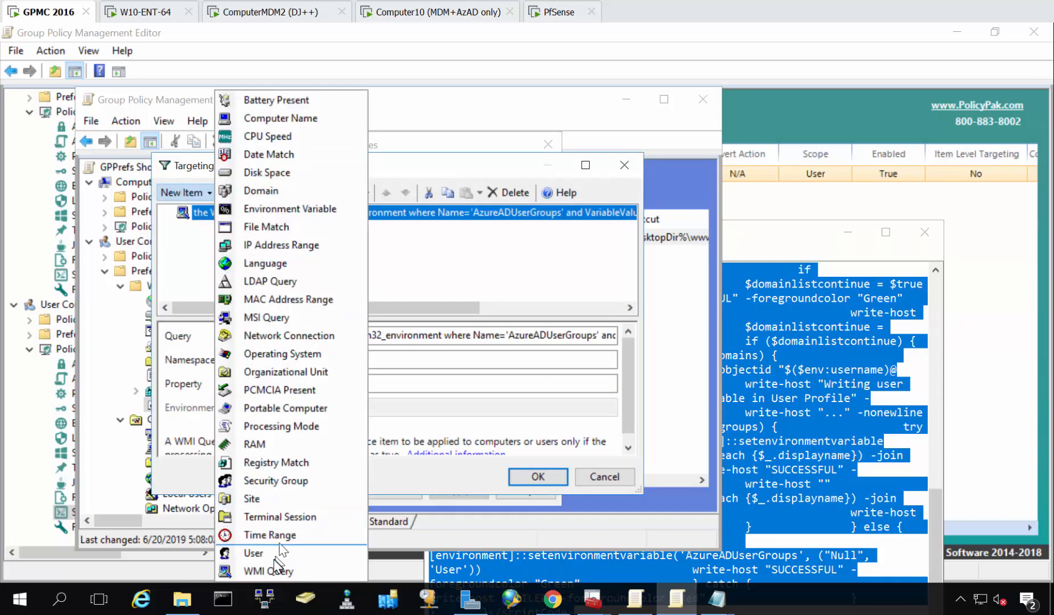
left_click(464, 295)
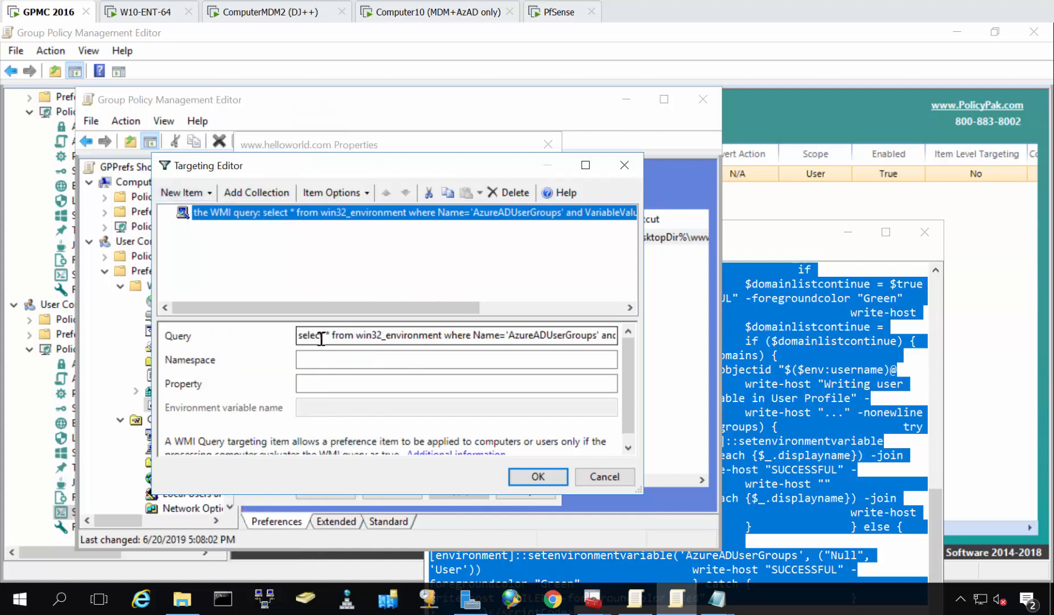
left_click_drag(551, 337, 578, 340)
left_click(579, 341)
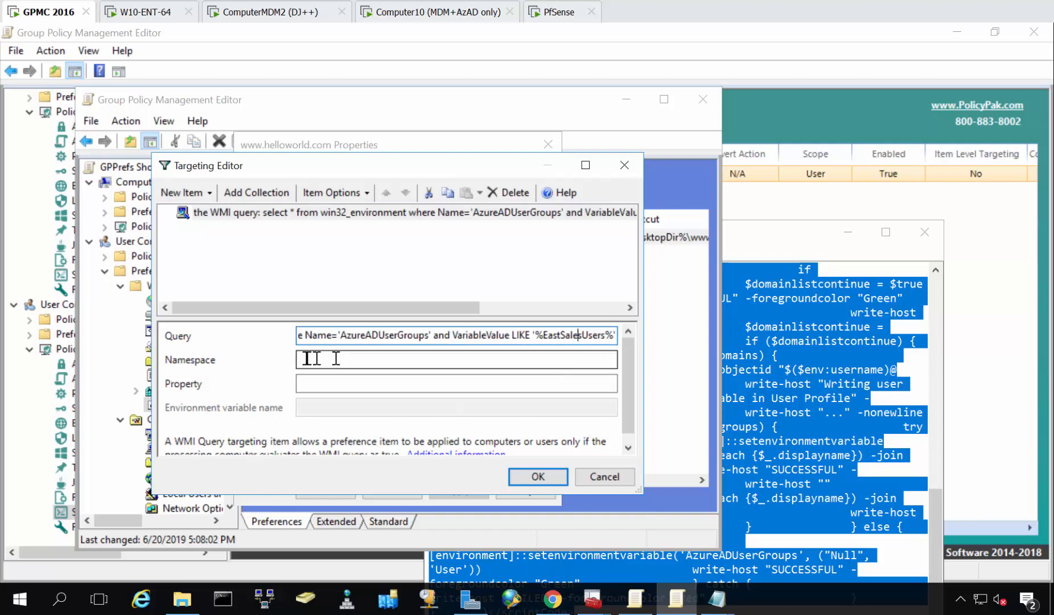
key("Escape")
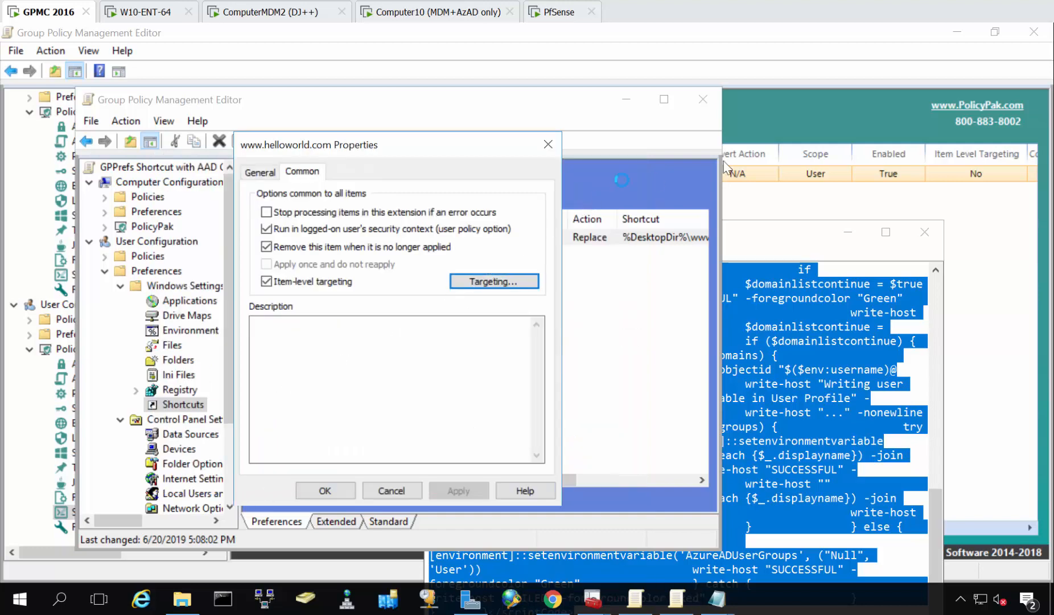
key("Escape")
Minimize the background Group Policy and console windows and close the script XML windows to uncover the desktop.
left_click(968, 29)
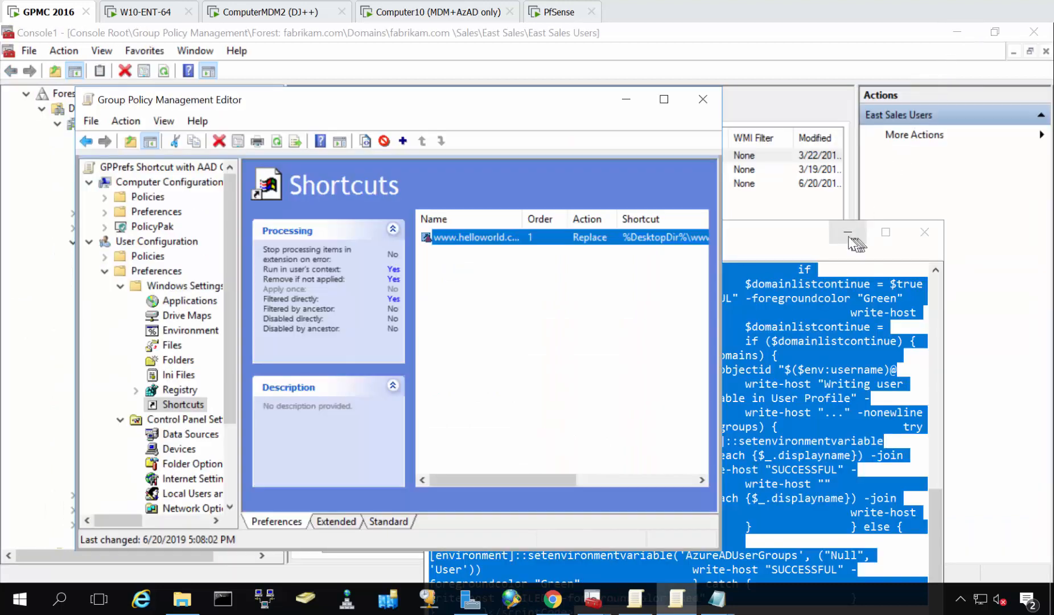
left_click(958, 33)
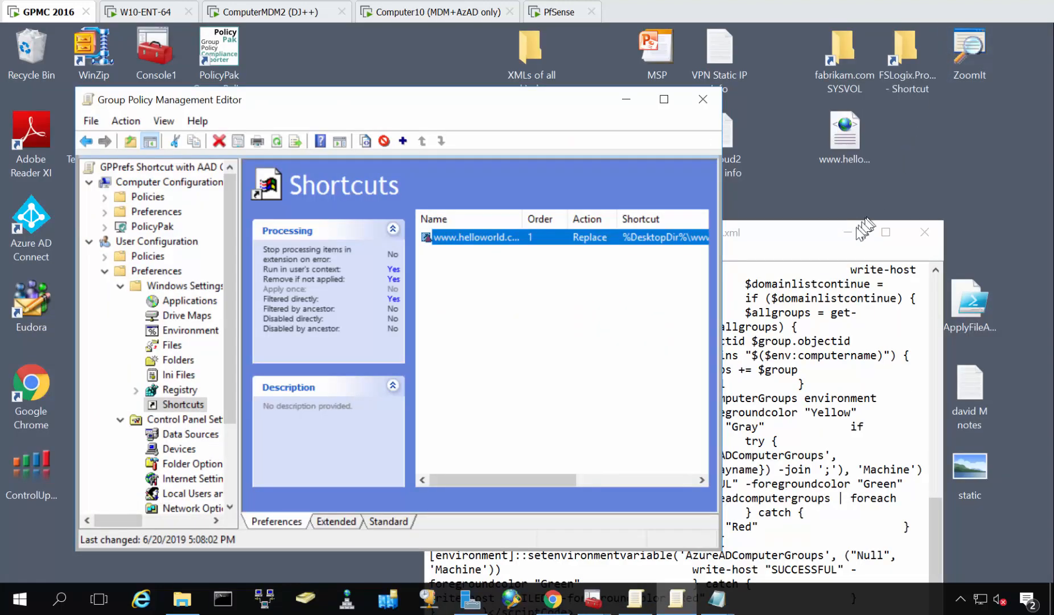
left_click(924, 231)
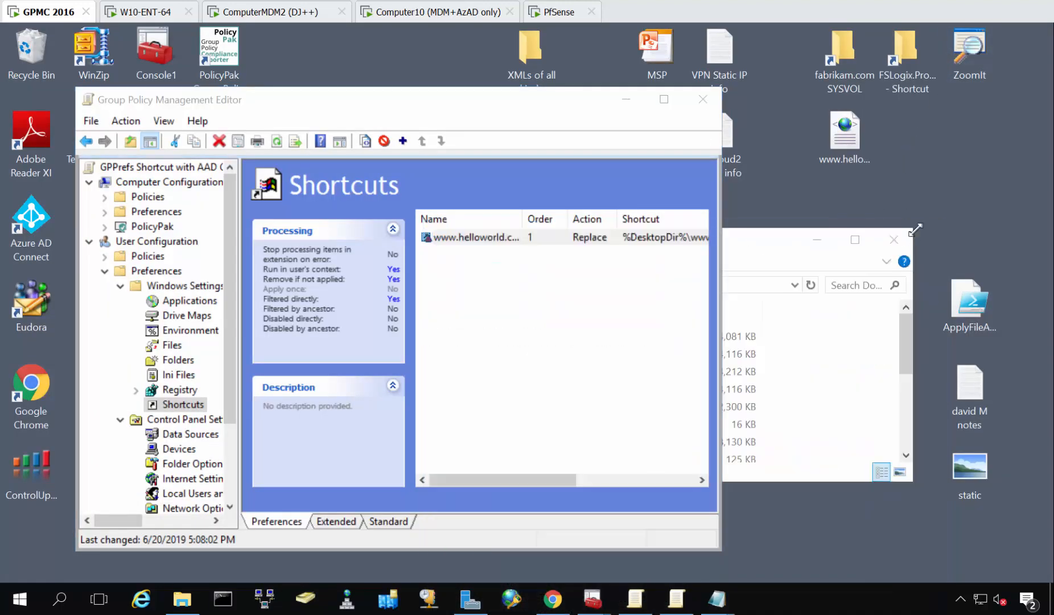
left_click_drag(563, 249, 670, 223)
right_click(831, 132)
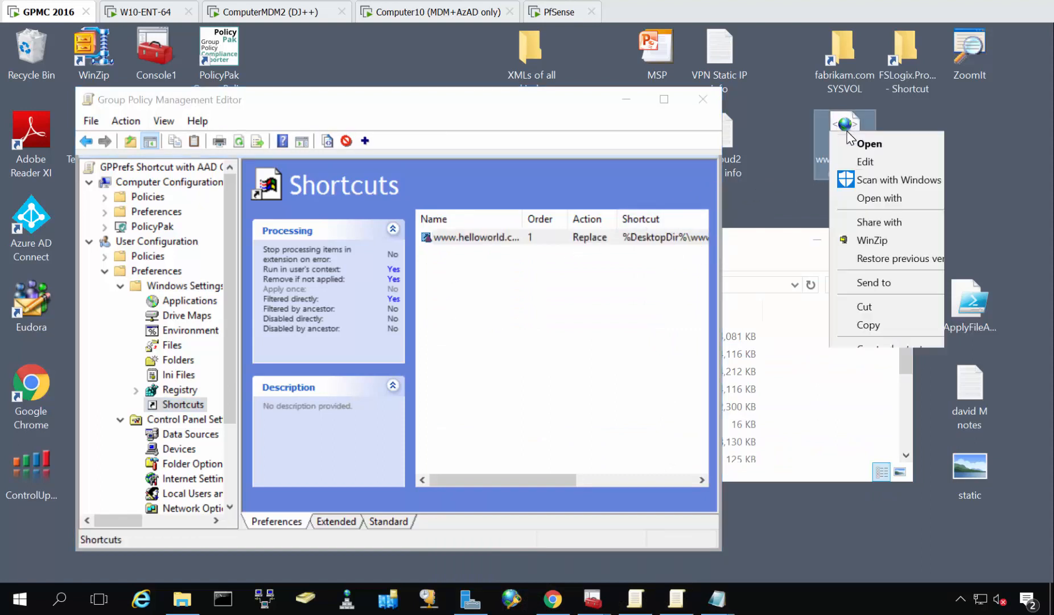
mouse_move(884, 200)
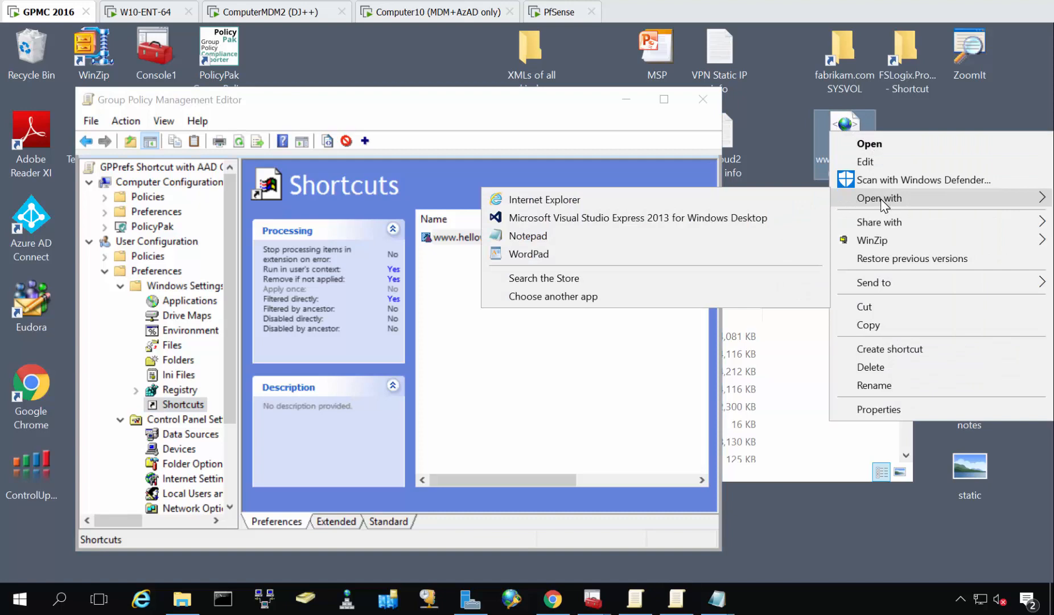
left_click(620, 244)
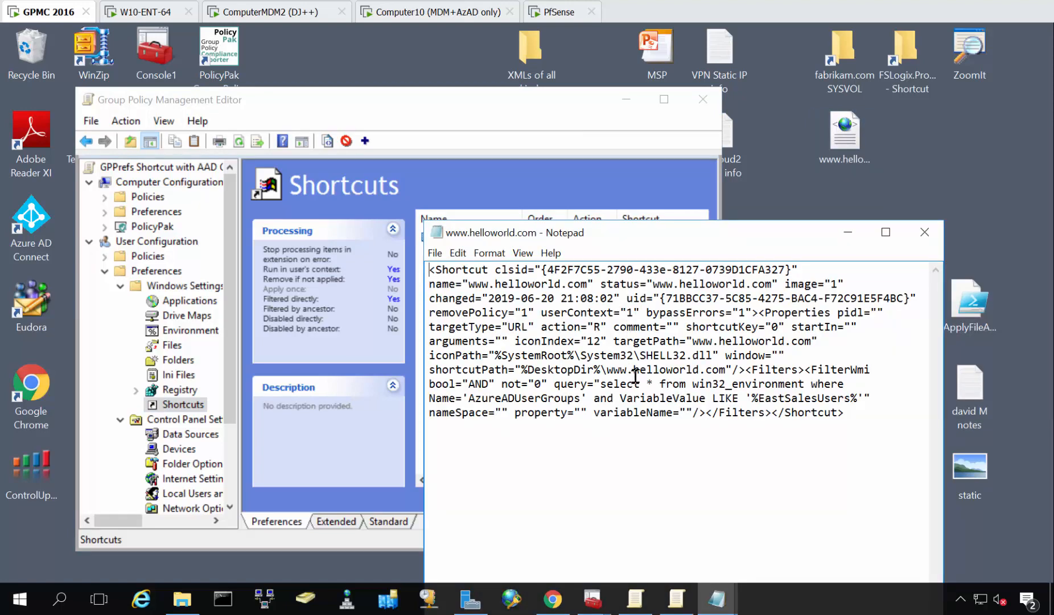
key("ctrl+a")
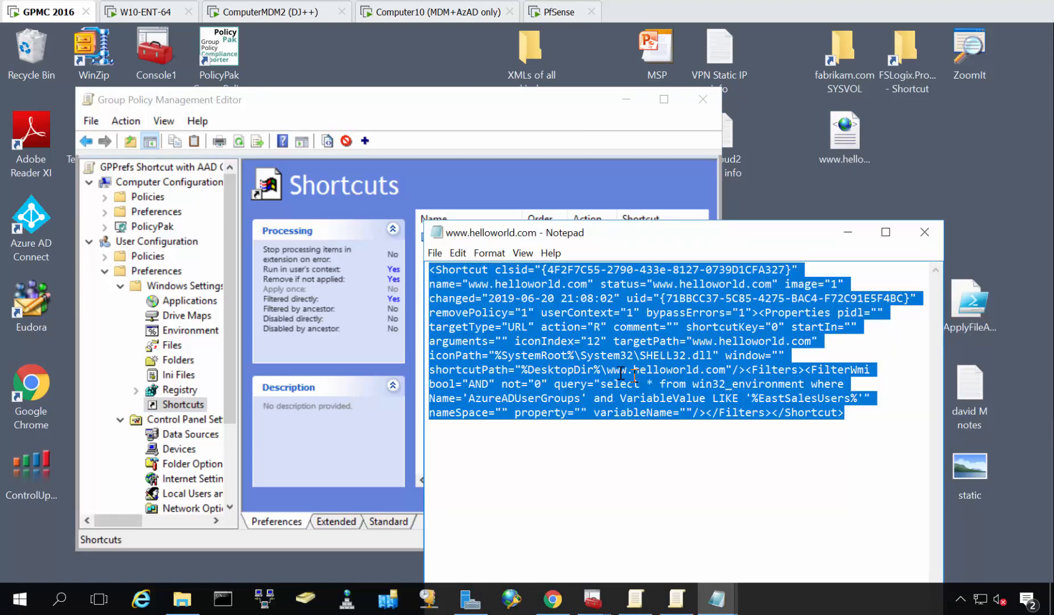
Switch to PolicyPak Cloud in Chrome and paste the copied shortcut XML into a new XML upload linked to Azure AD Group Demo.
left_click(548, 598)
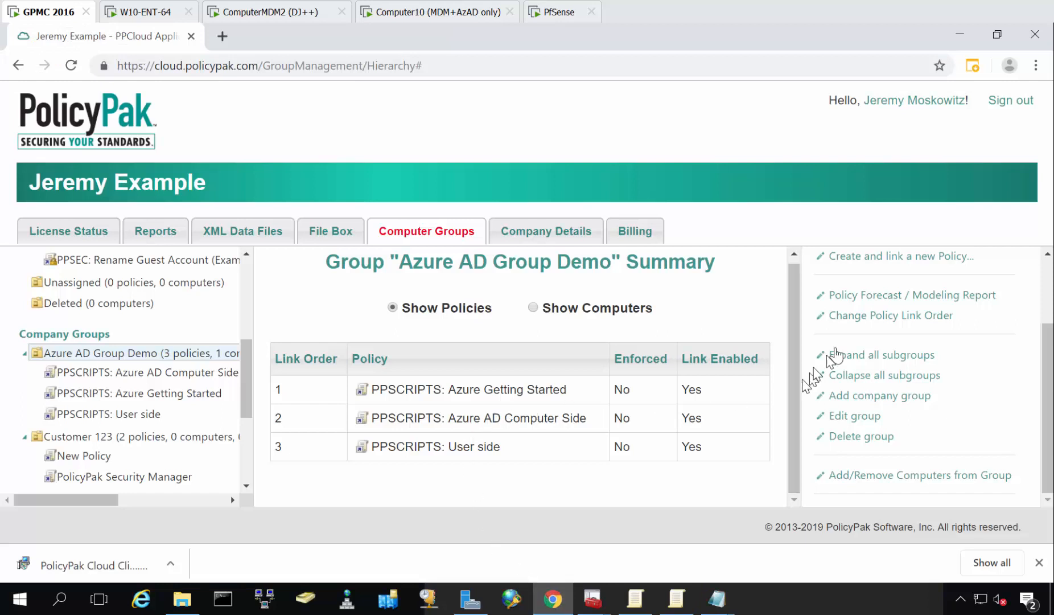
scroll(880, 312, "up", 2)
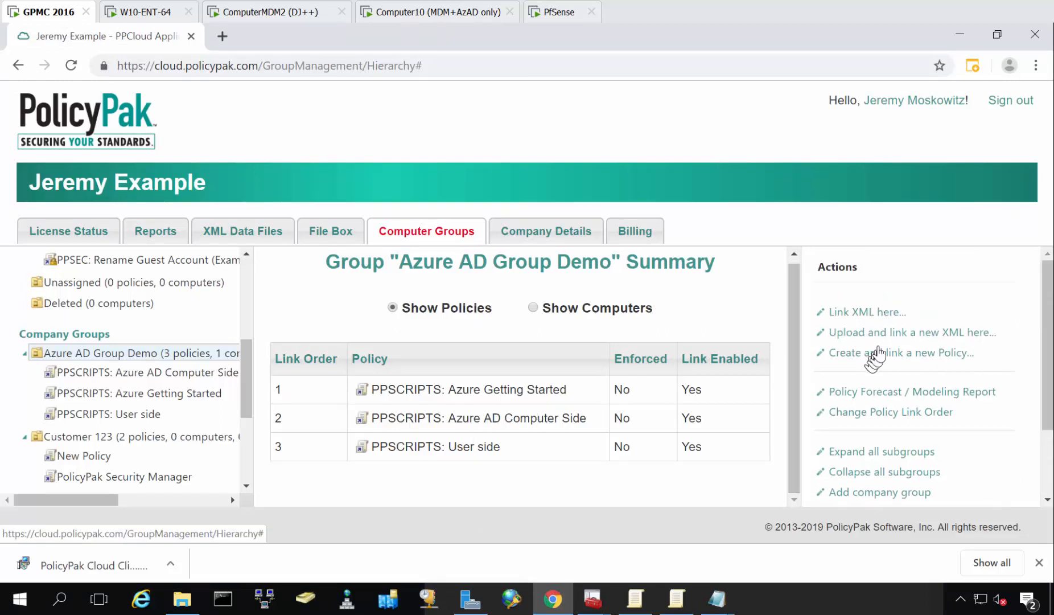
left_click(884, 336)
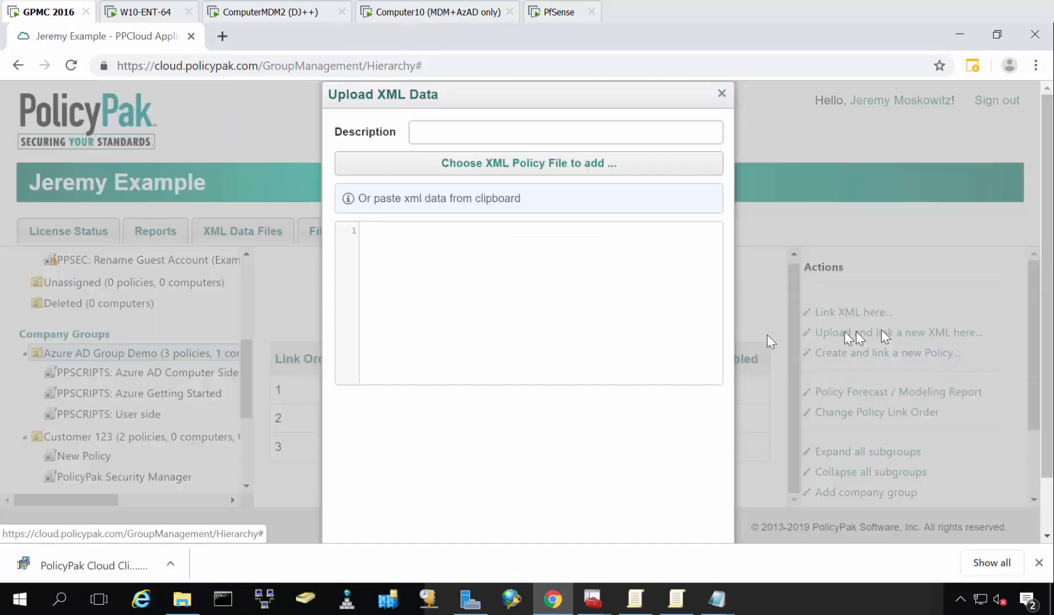
left_click(593, 323)
key("ctrl+v")
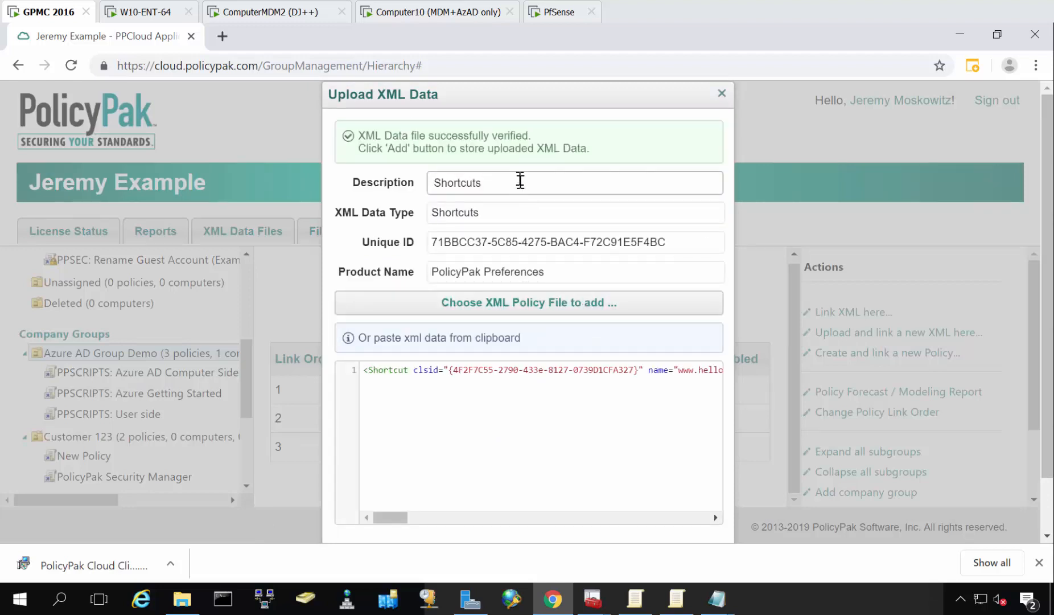
Set the XML description to "GPPRefs: Shortcuts ONLY for SALES Azure Guys" and add it to the group.
left_click_drag(519, 180, 385, 188)
type("PPRefs:")
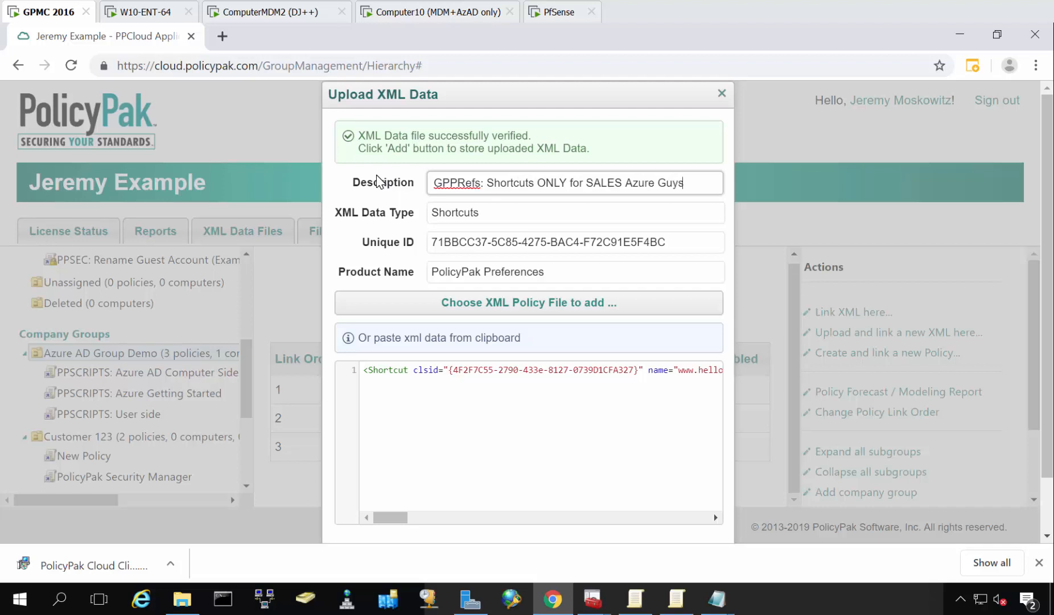
scroll(512, 330, "down", 2)
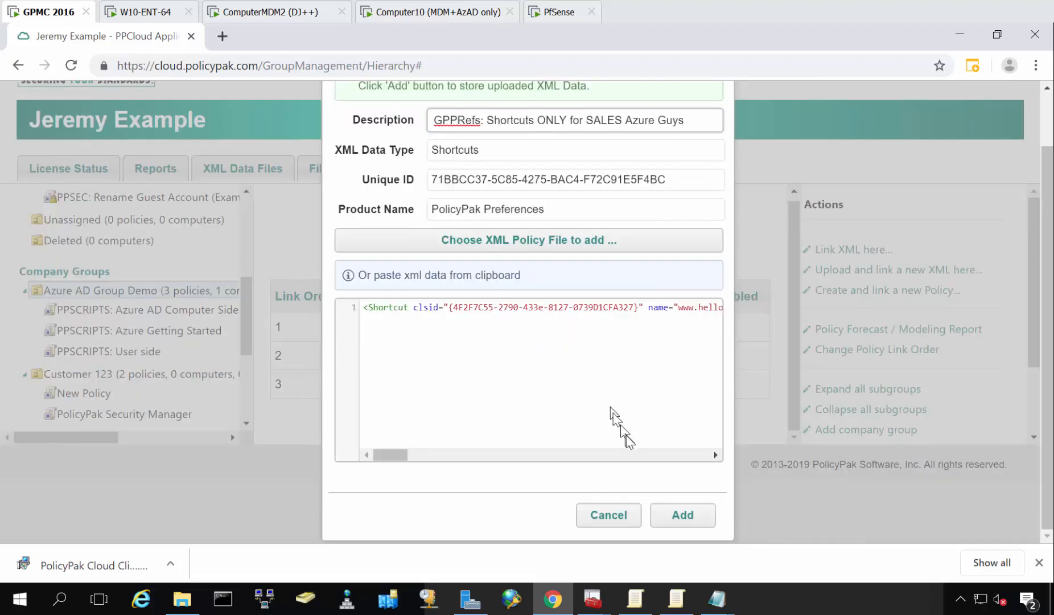
left_click(681, 516)
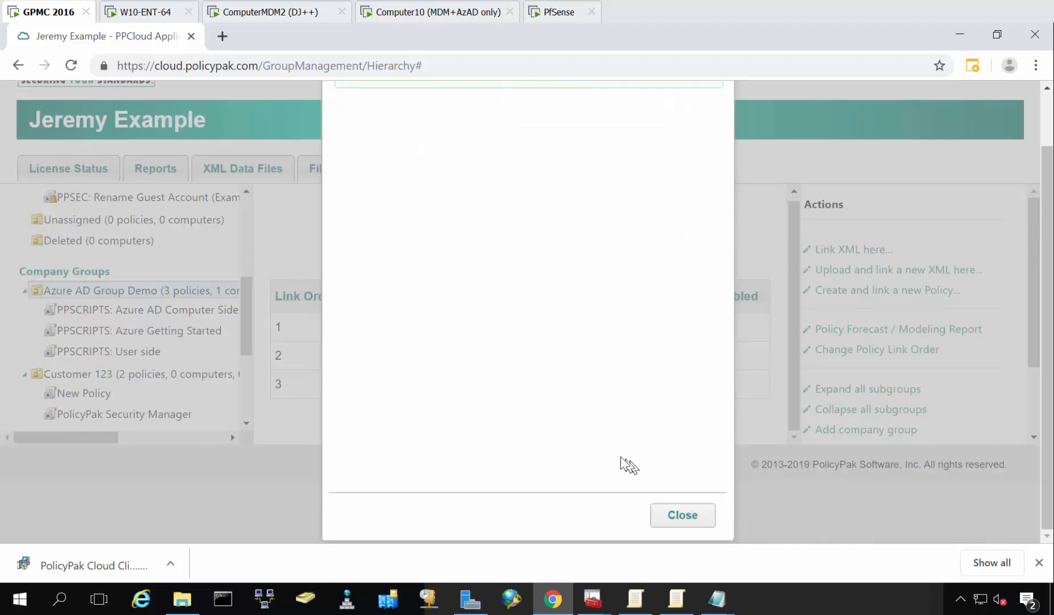
left_click(672, 517)
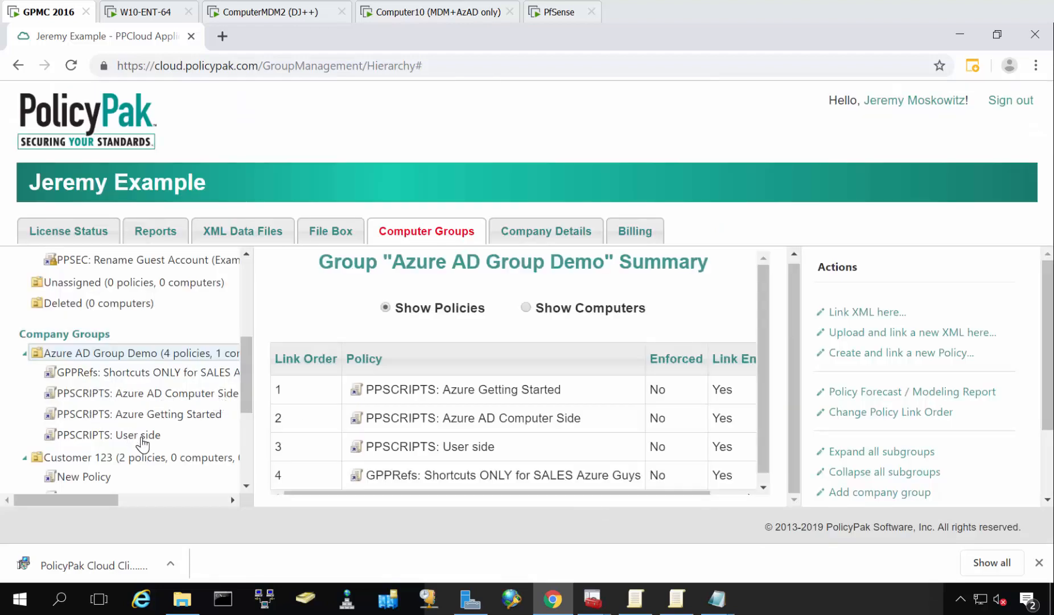
left_click(142, 373)
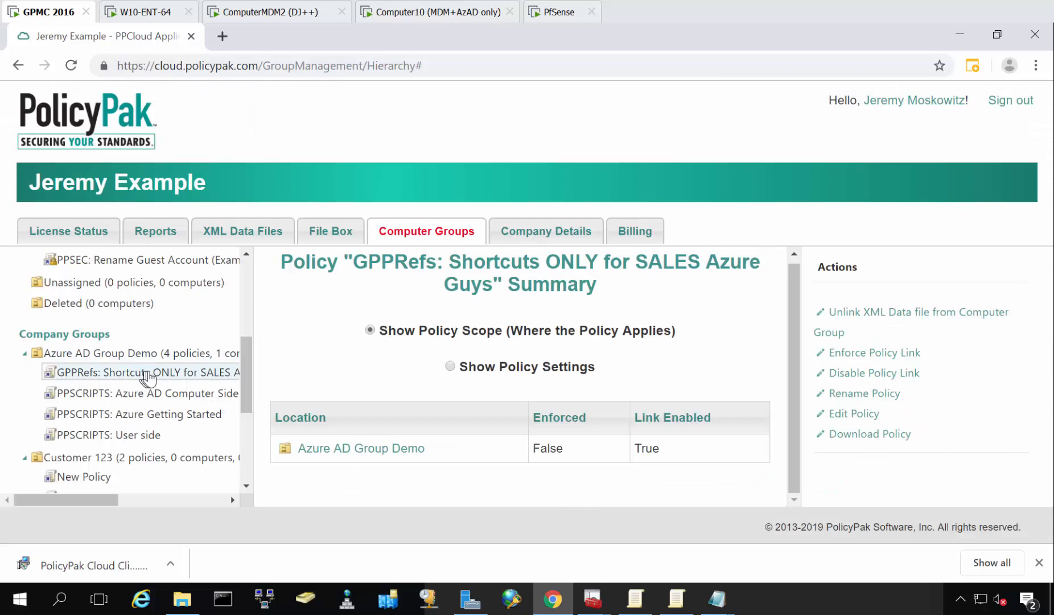
left_click(117, 354)
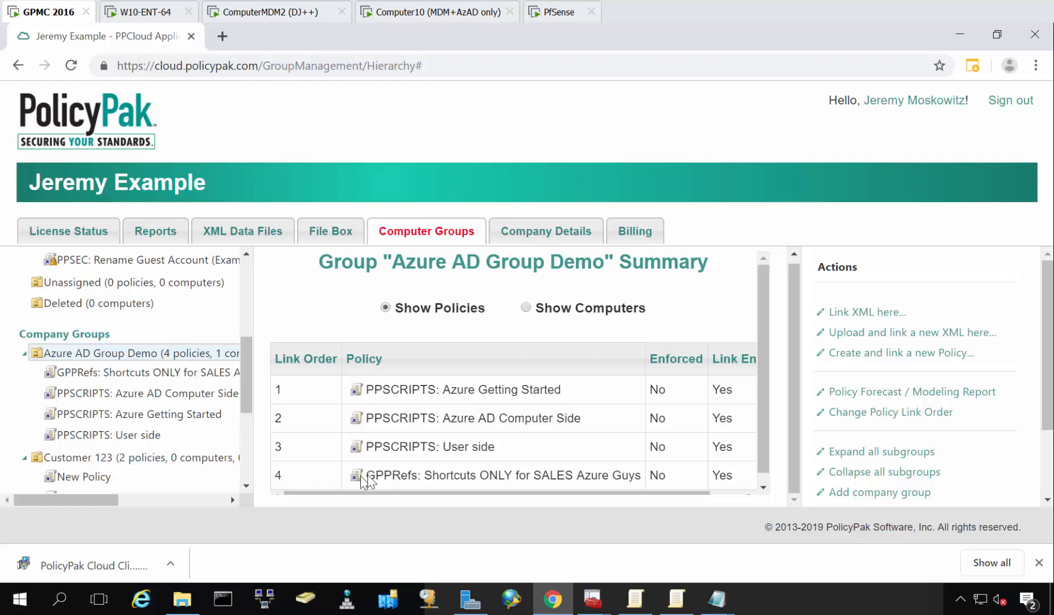
left_click(170, 377)
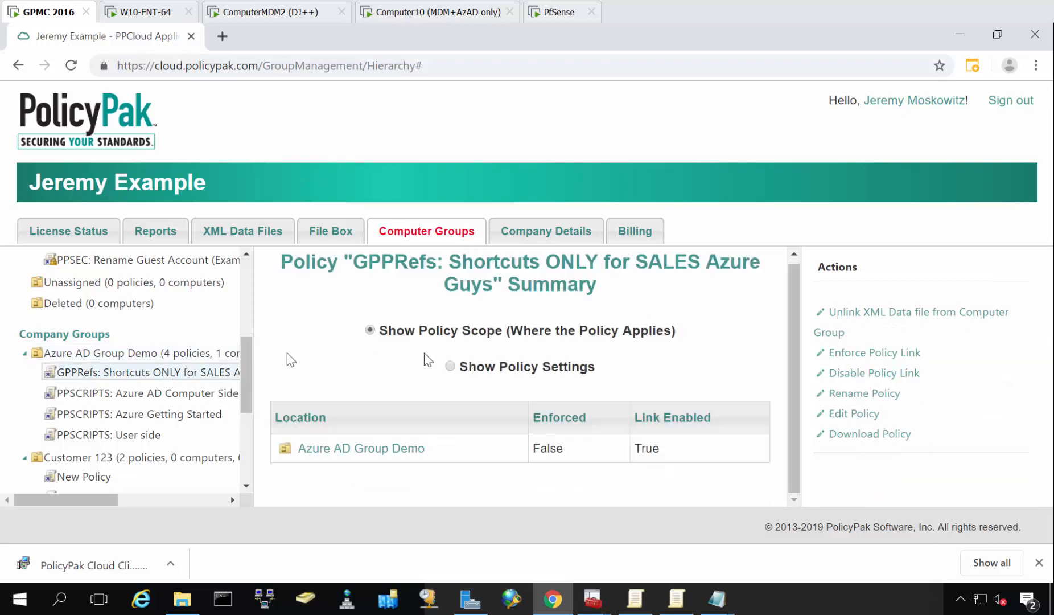
left_click(861, 414)
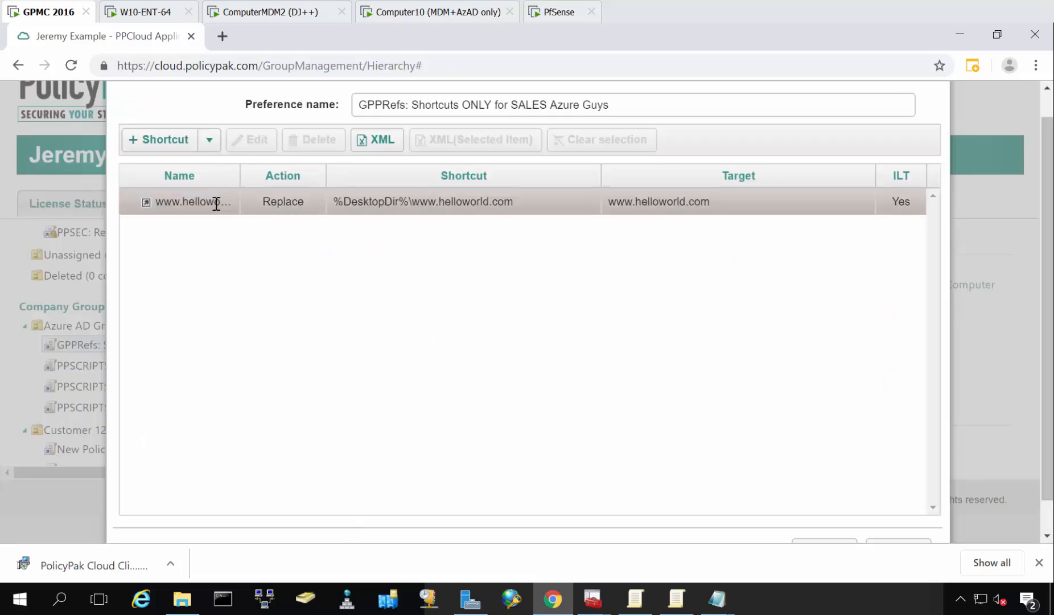
left_click(217, 202)
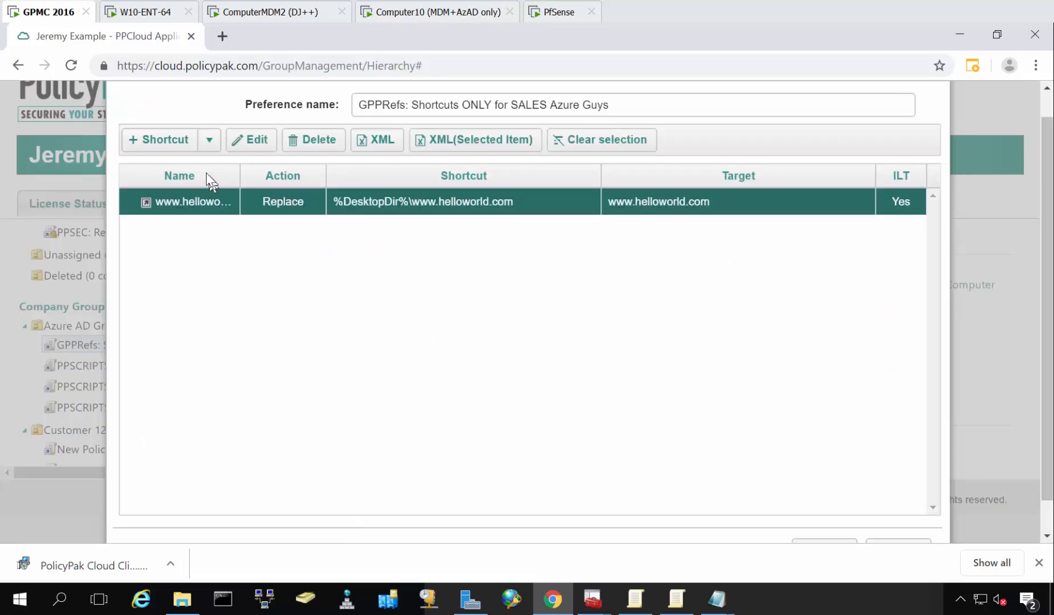
left_click(254, 144)
scroll(517, 286, "down", 2)
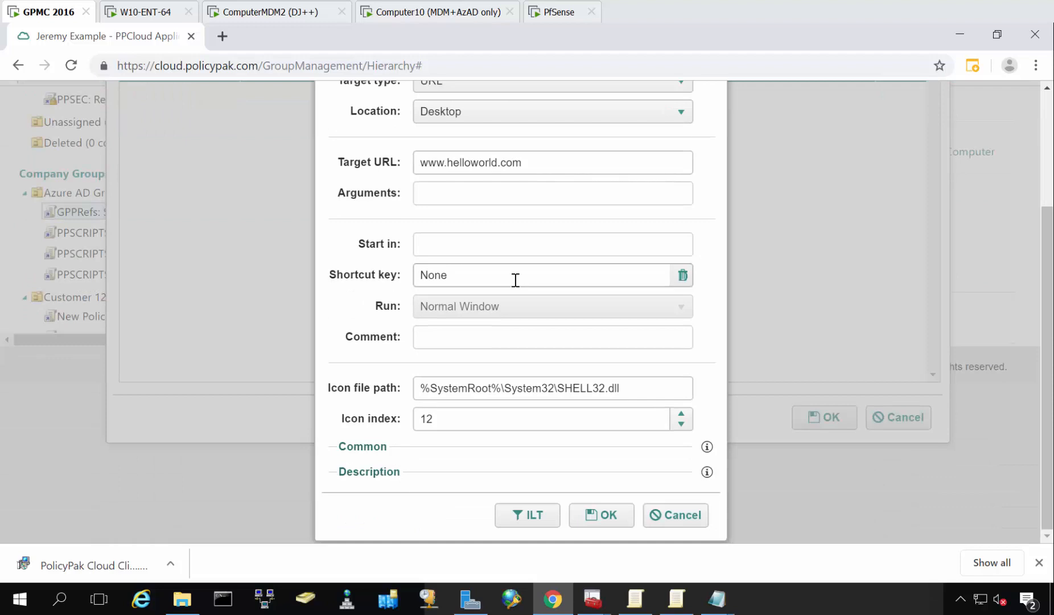
left_click(534, 515)
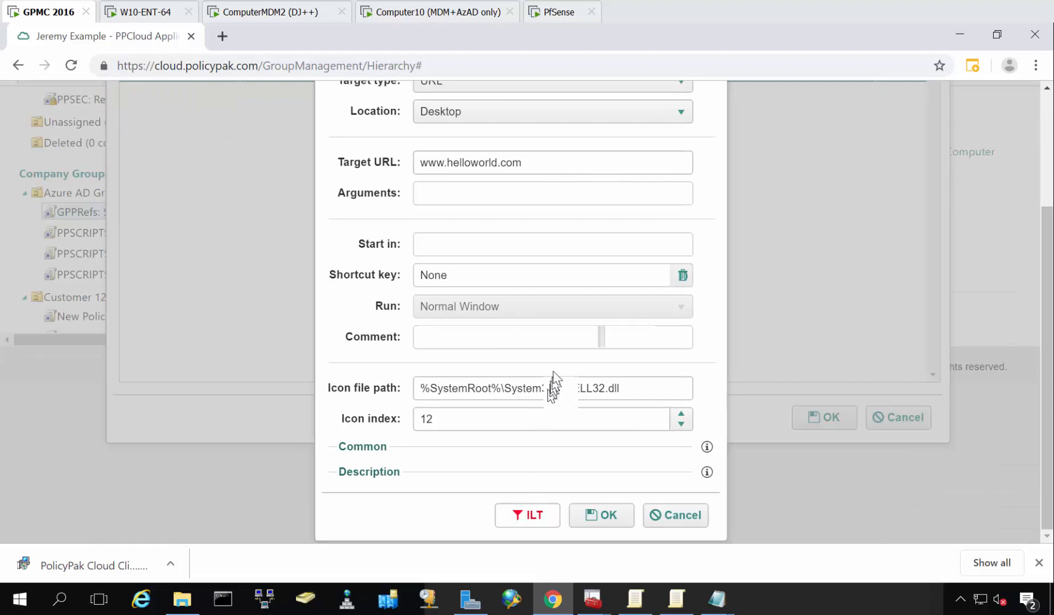
Examine the WMI query's AzureADUserGroups and EastSalesUsers conditions, then confirm the targeting, shortcut properties and preferences editor.
left_click(308, 132)
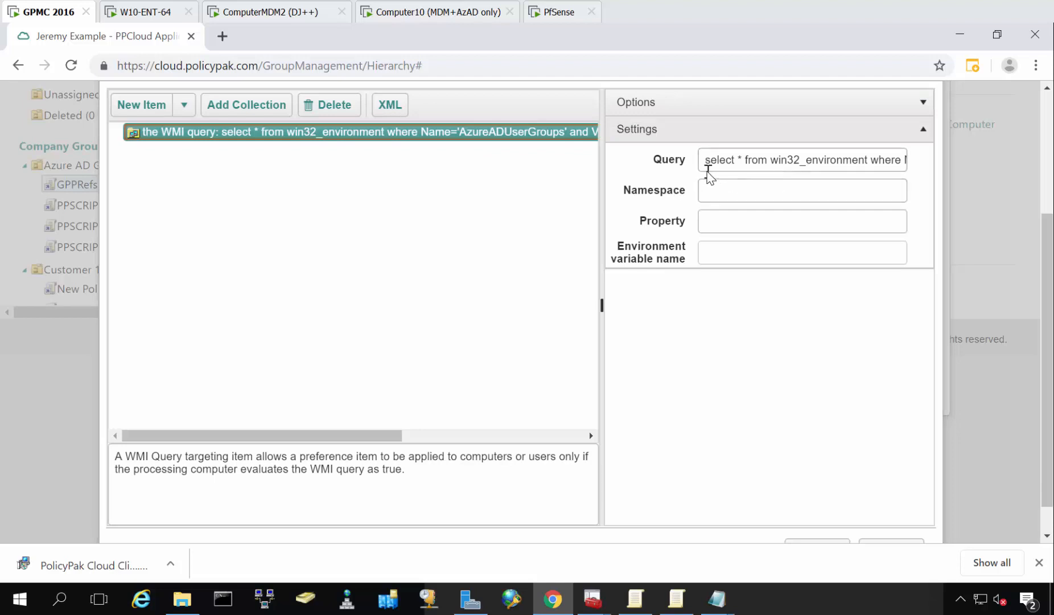
left_click_drag(819, 158, 855, 167)
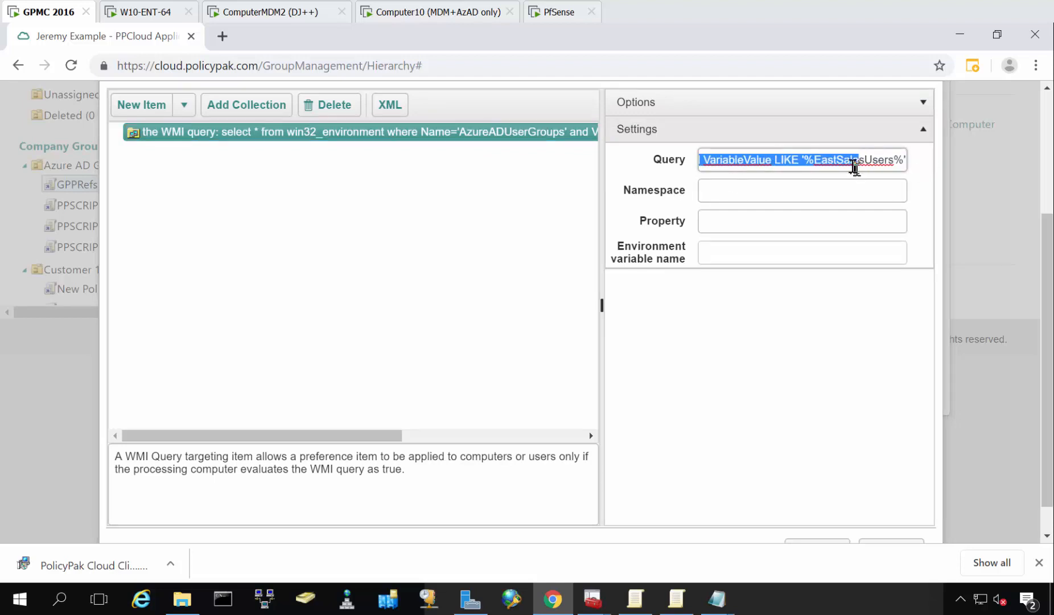
left_click(828, 162)
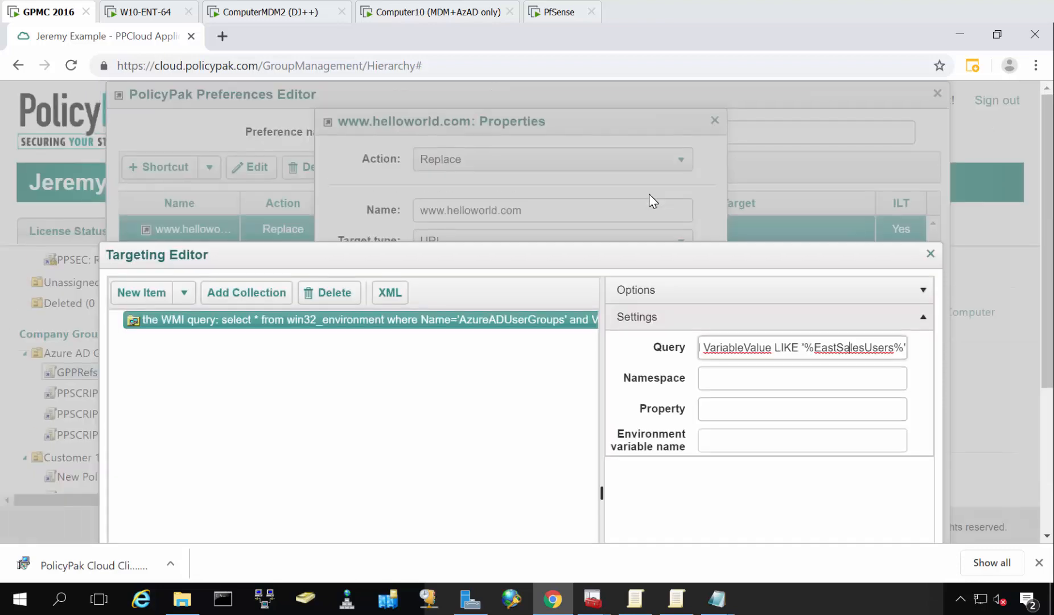
scroll(649, 194, "up", 3)
scroll(595, 262, "down", 4)
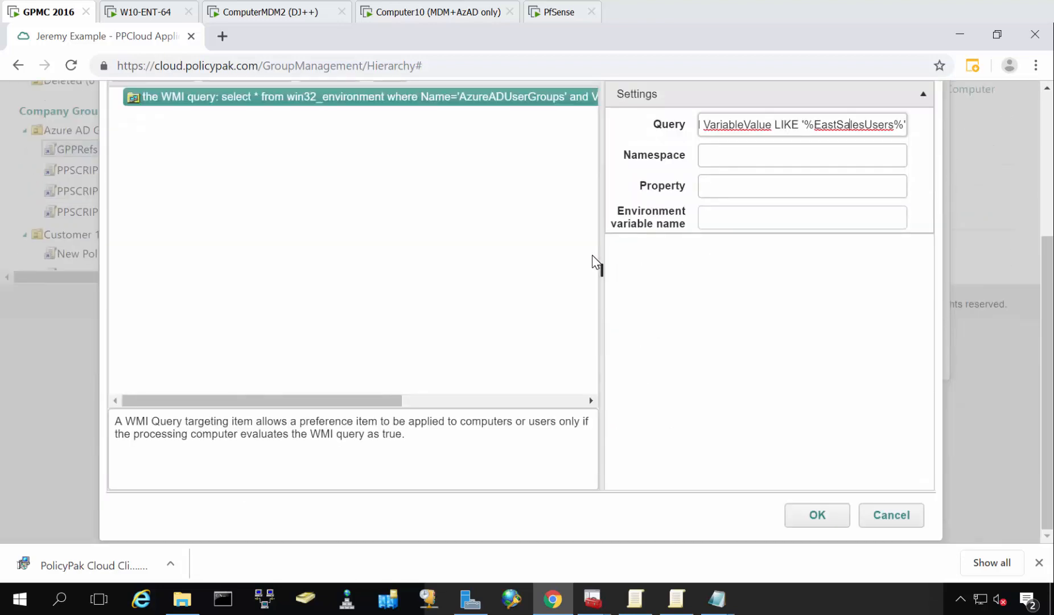
scroll(595, 262, "up", 3)
scroll(592, 318, "down", 3)
left_click(827, 521)
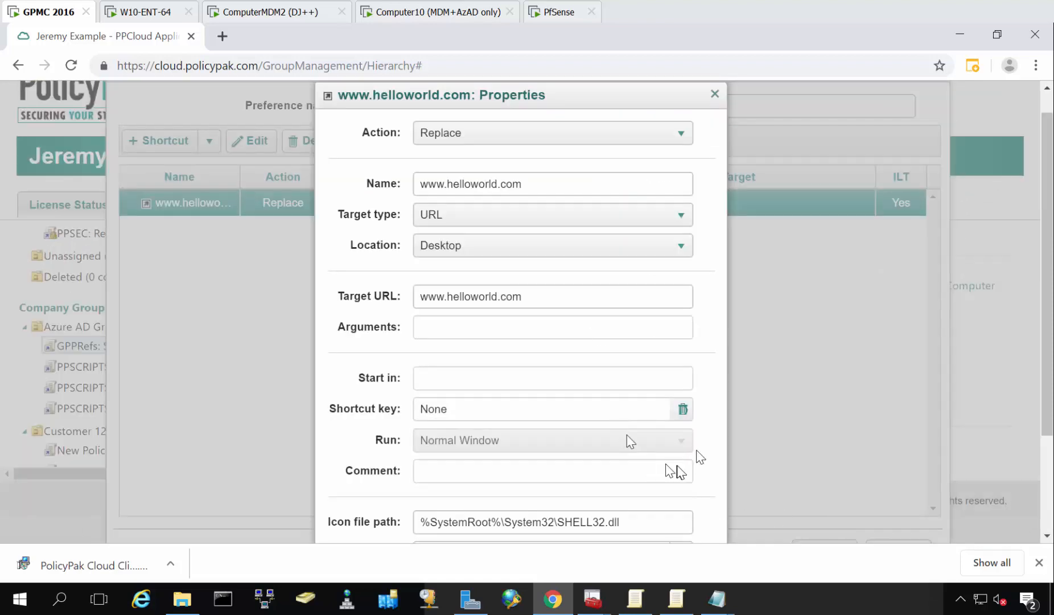
scroll(641, 500, "down", 2)
left_click(619, 522)
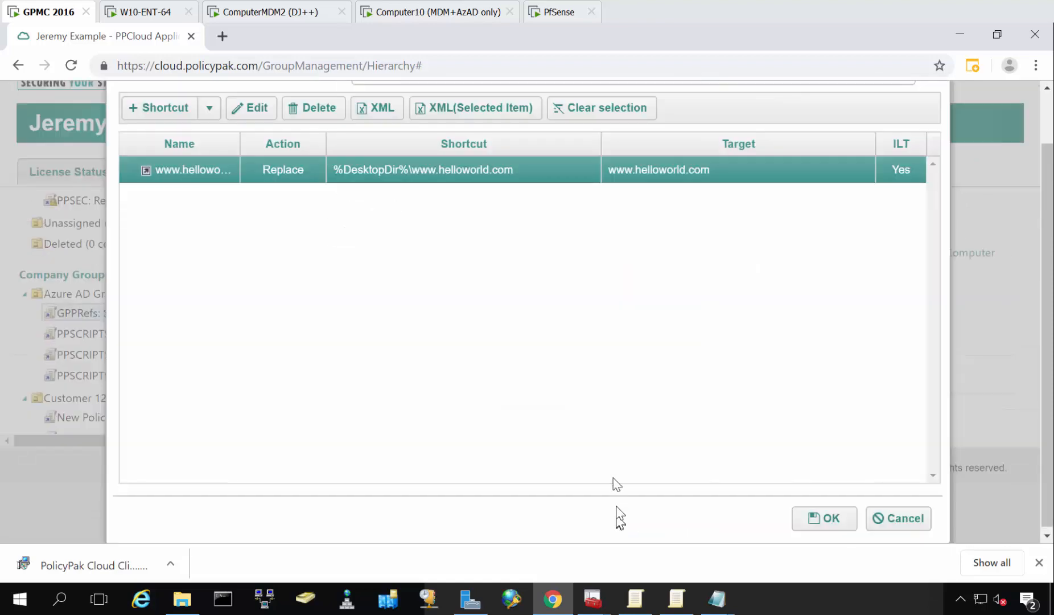
left_click(834, 521)
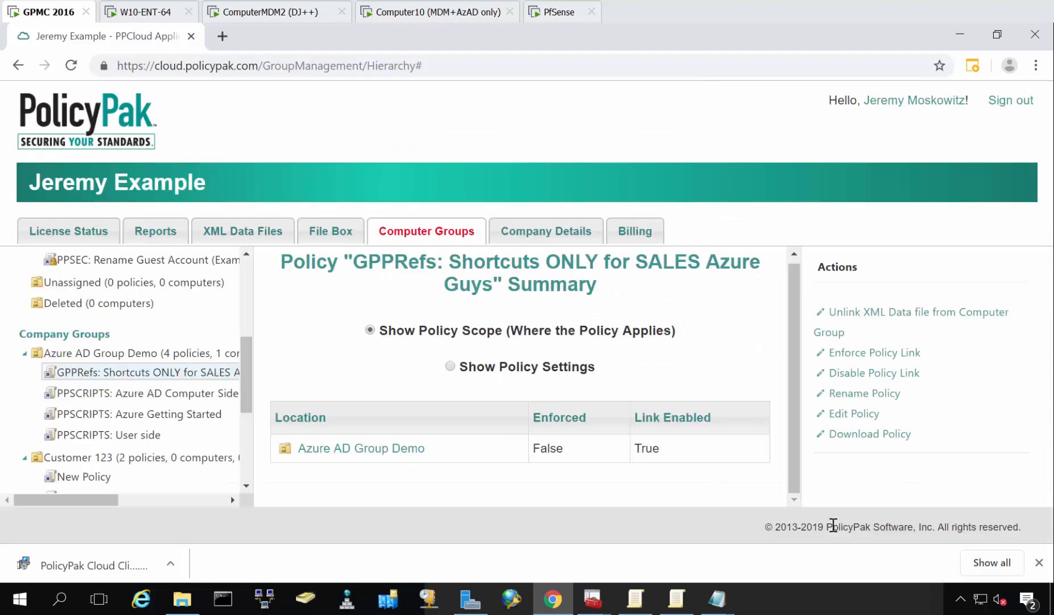
left_click(400, 12)
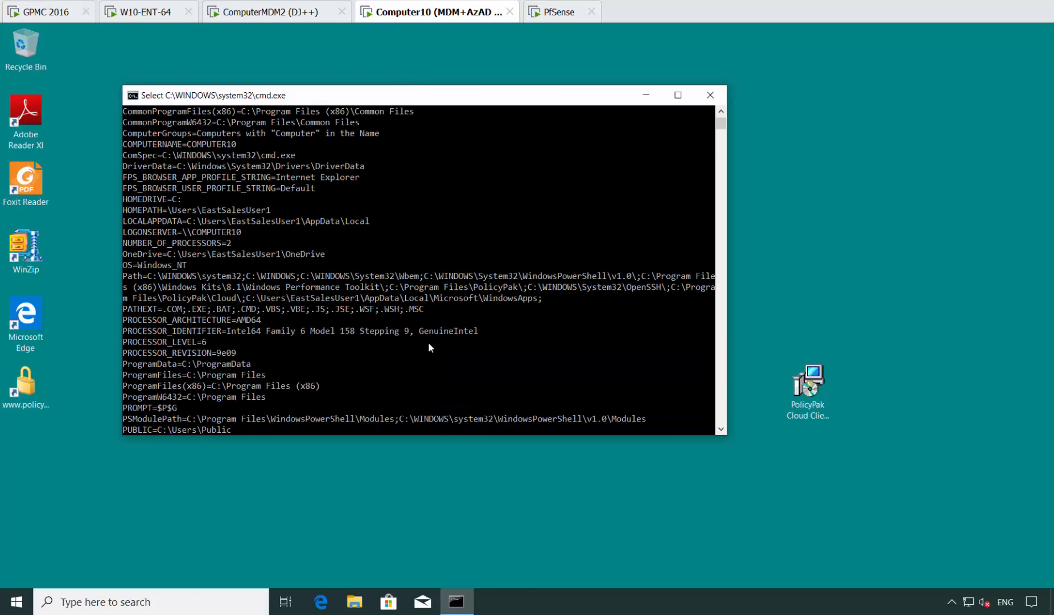
key("Return")
key("Return")
key("Return")
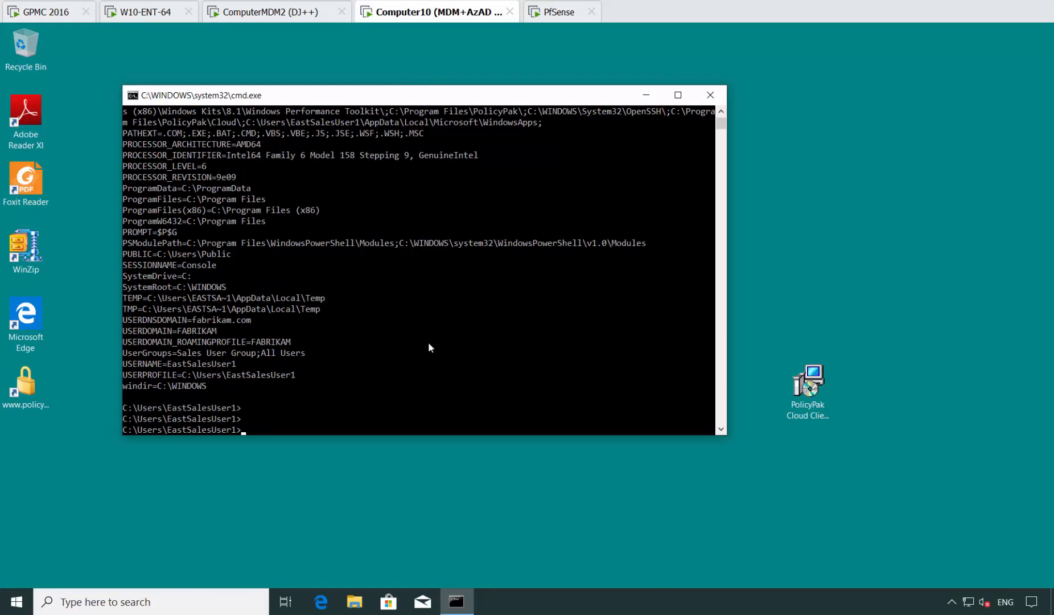
type("ppcloud /sync")
key("Return")
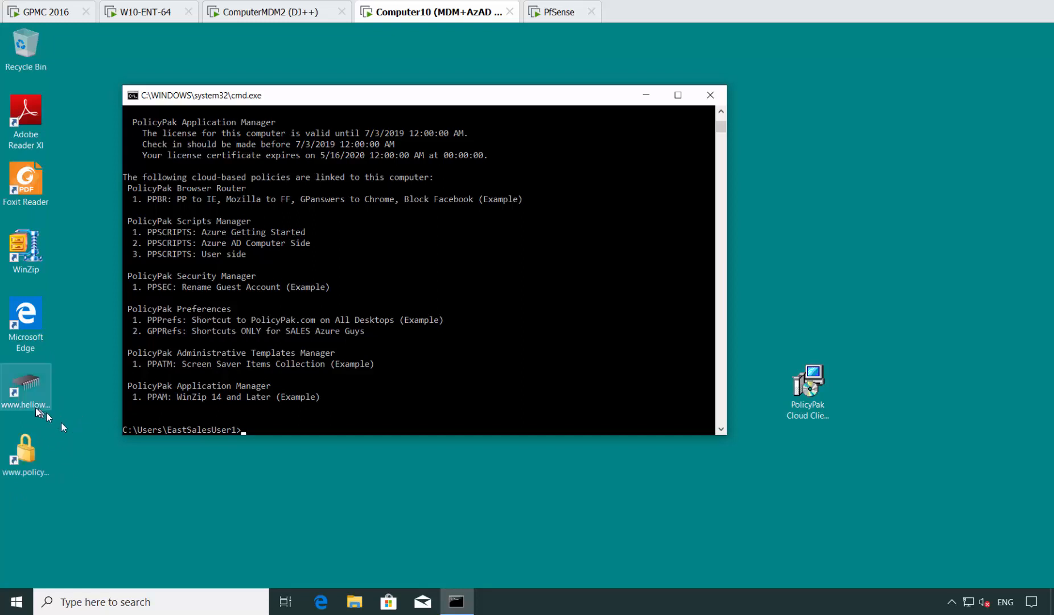
left_click(30, 389)
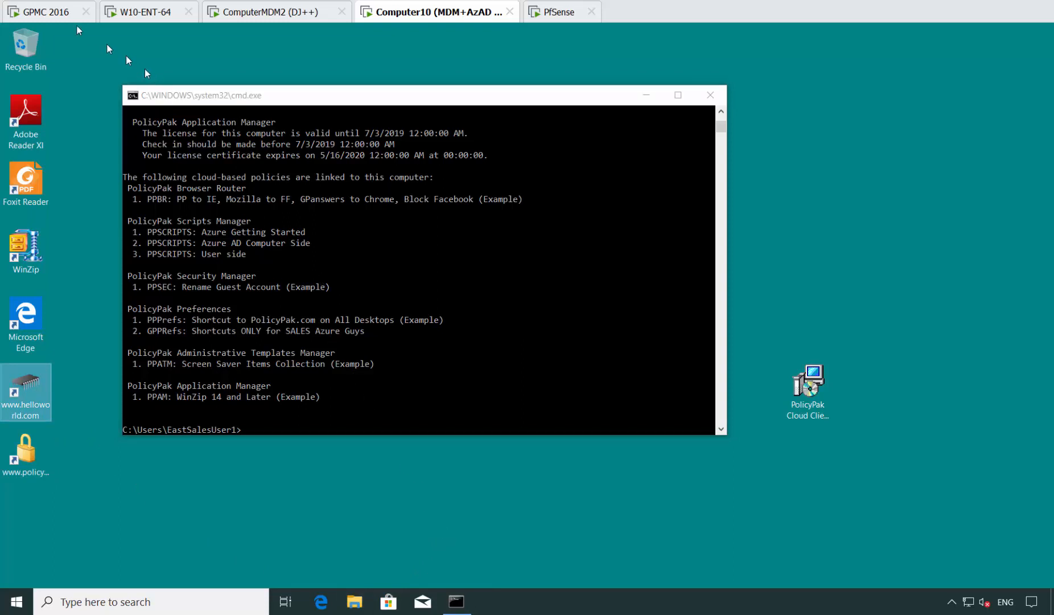
Review the East Sales Users GPO links on GPMC 2016 and the ComputerMDM2 desktop, then return to Computer10.
left_click(52, 20)
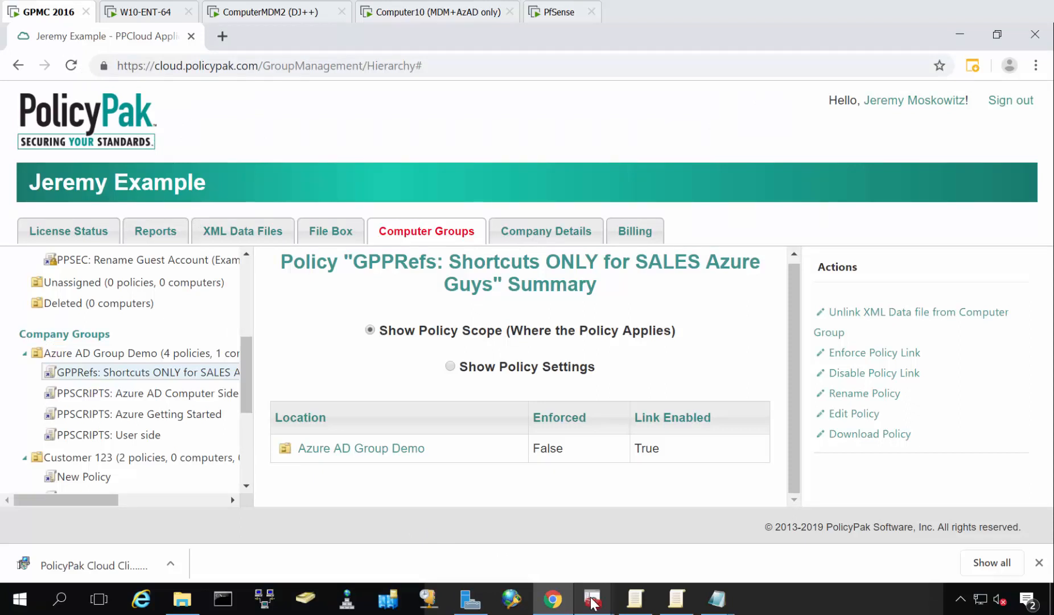
mouse_move(592, 598)
left_click(501, 523)
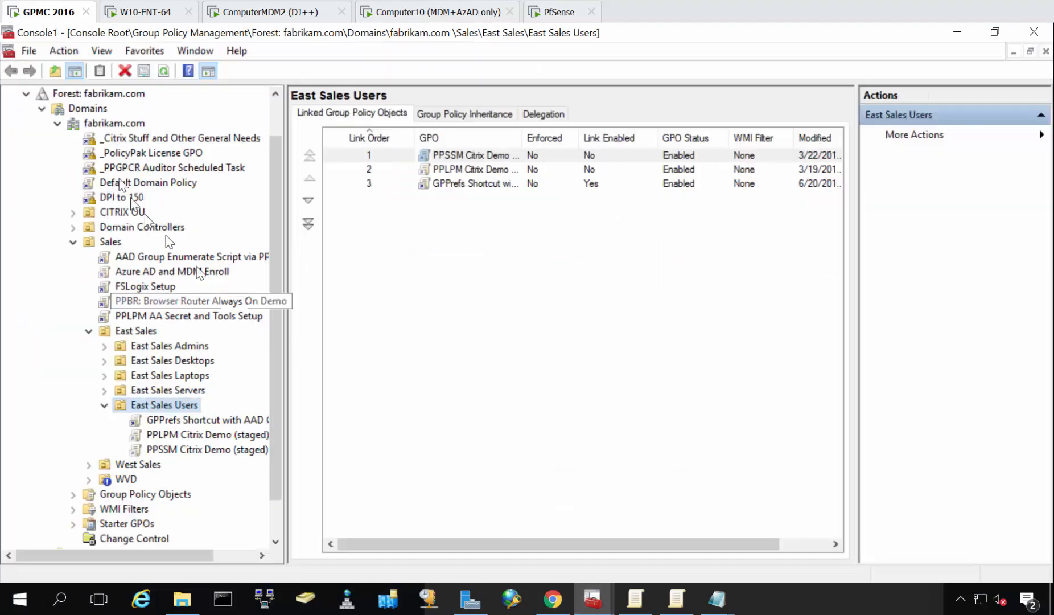
left_click(251, 12)
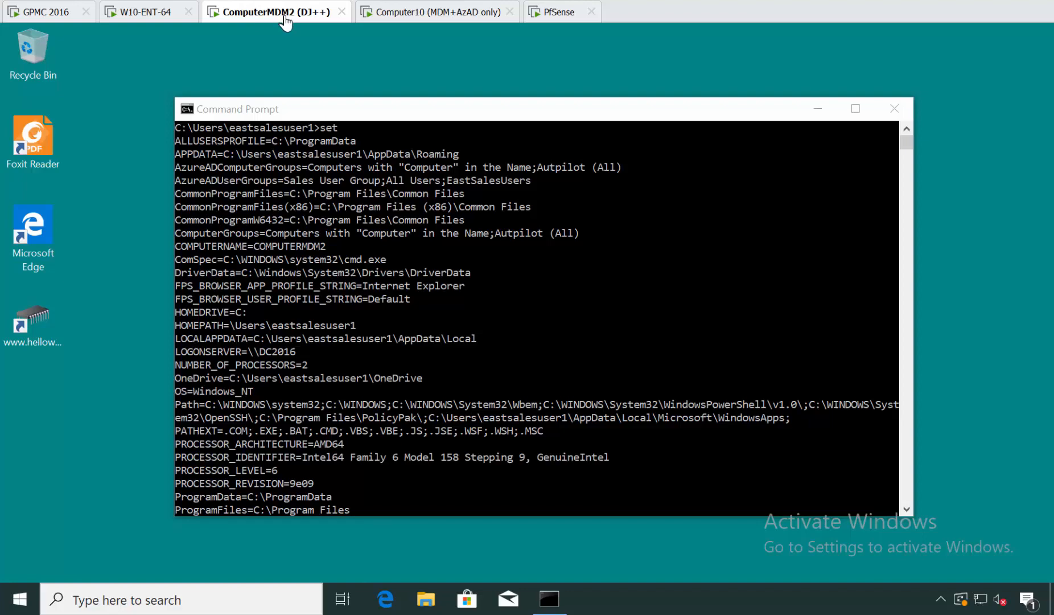
left_click(45, 12)
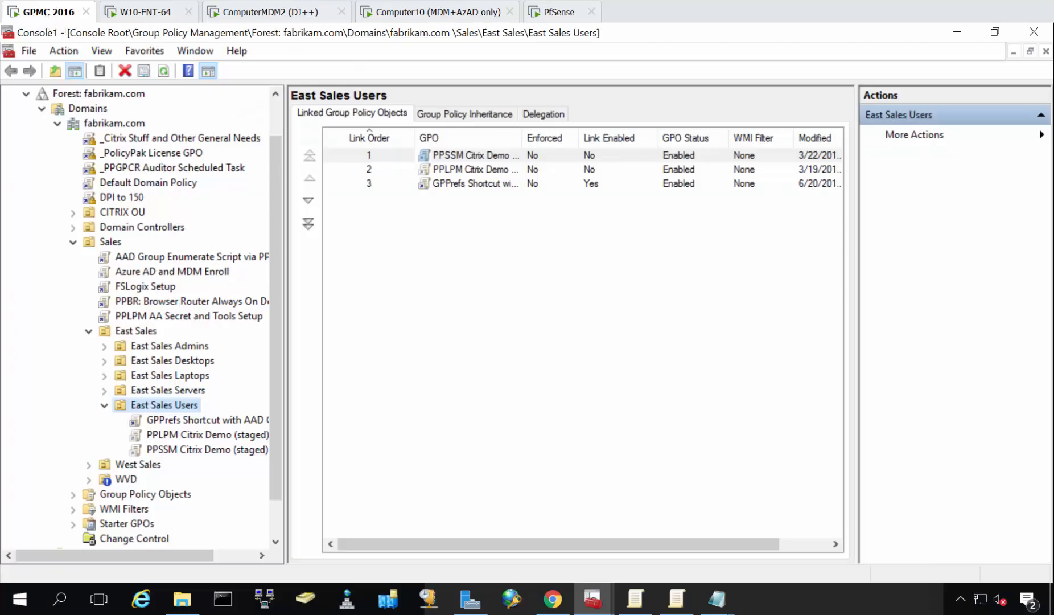
left_click(408, 17)
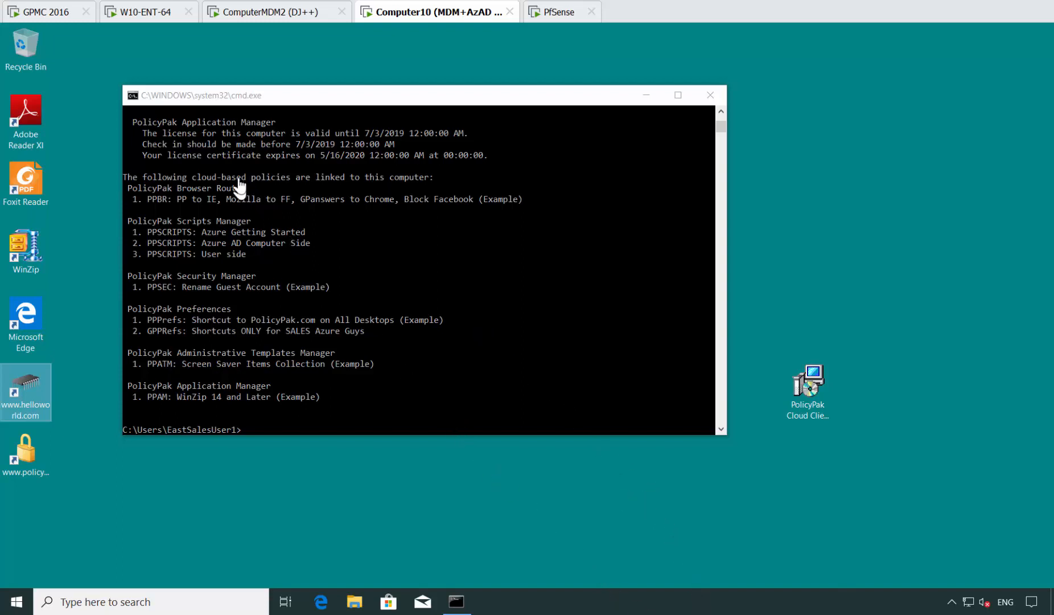
Switch to GPMC 2016 and examine the username, encrypted credentials and key variables in the exported Get Computer Groups script XML, then close the file.
left_click(41, 16)
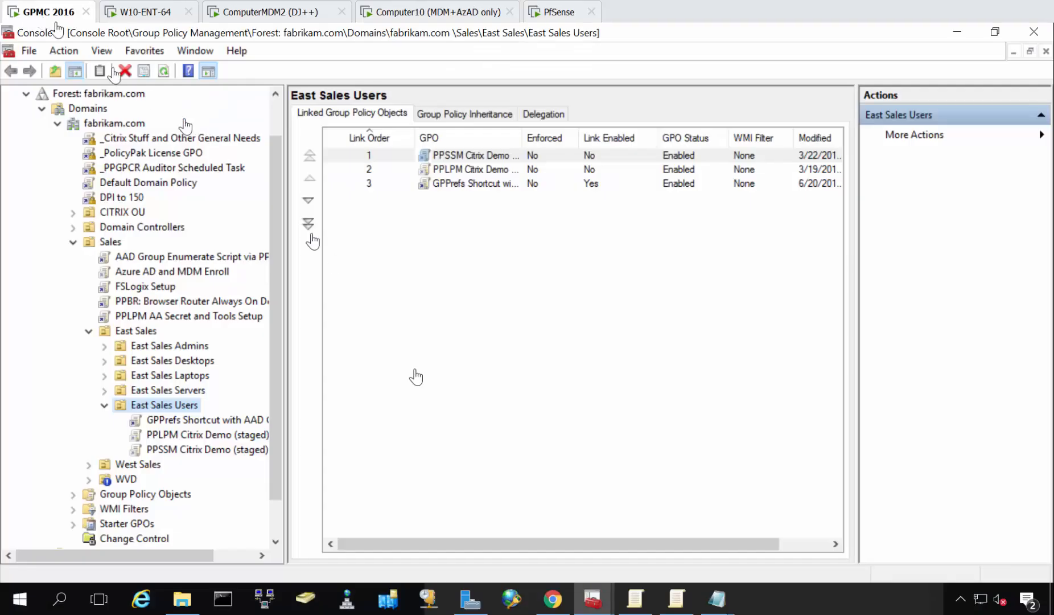
mouse_move(721, 609)
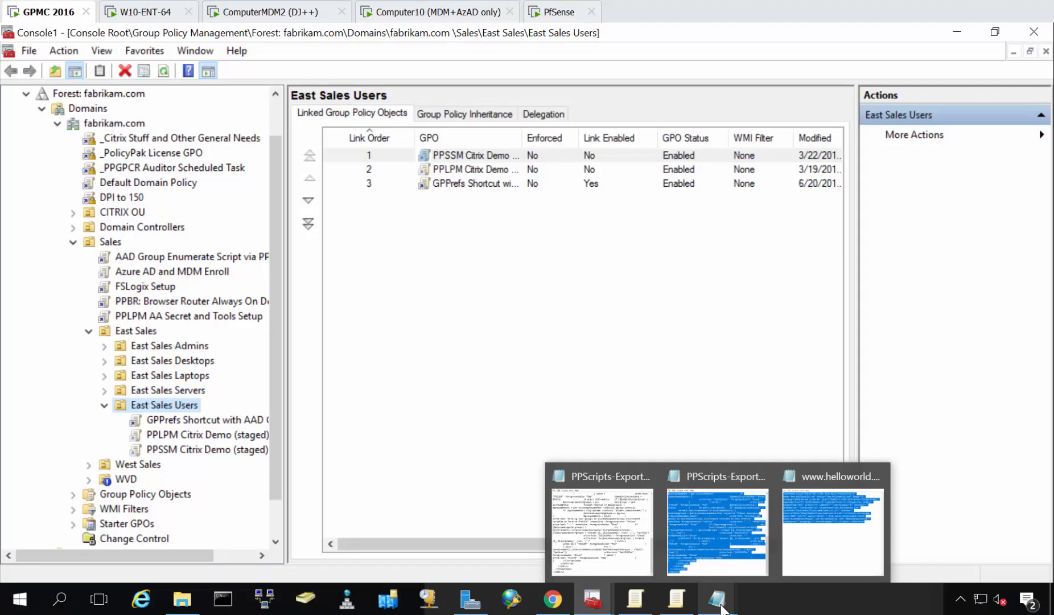
left_click(607, 529)
scroll(615, 479, "up", 10)
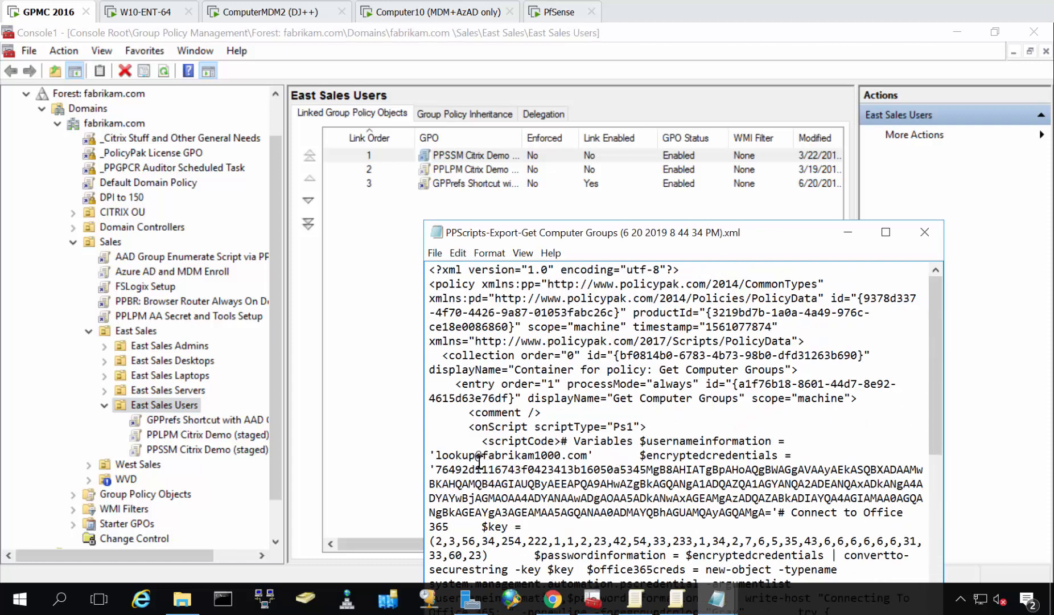
left_click_drag(475, 455, 521, 455)
left_click_drag(595, 462, 613, 493)
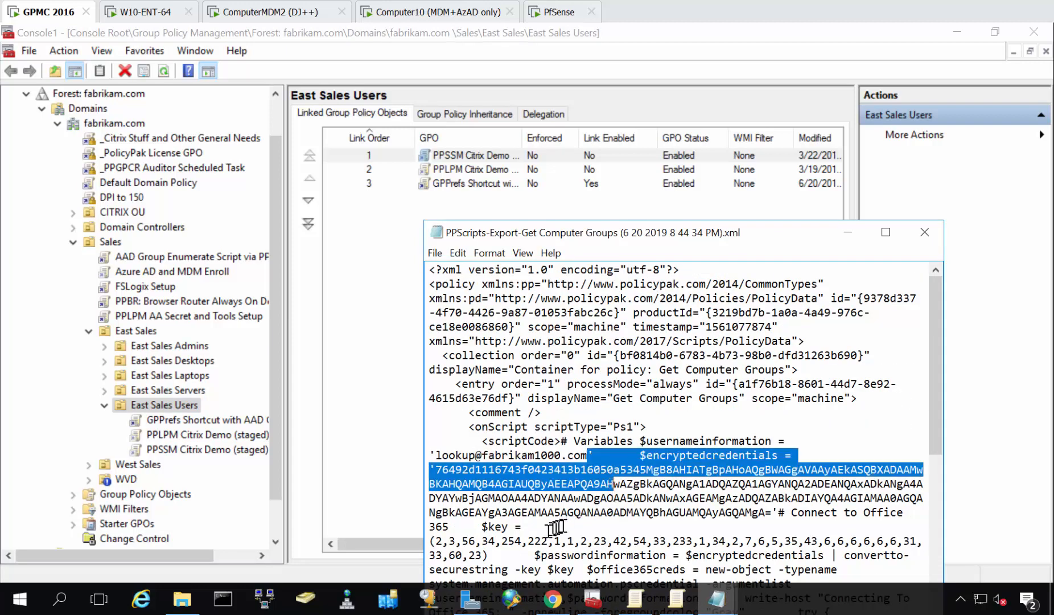
left_click_drag(496, 527, 567, 547)
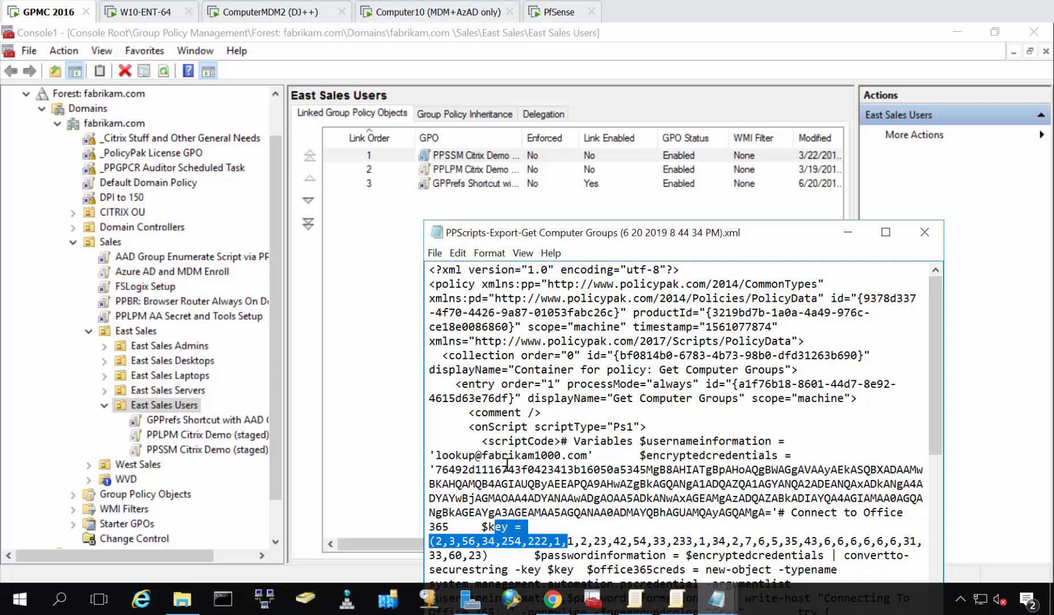
left_click(534, 469)
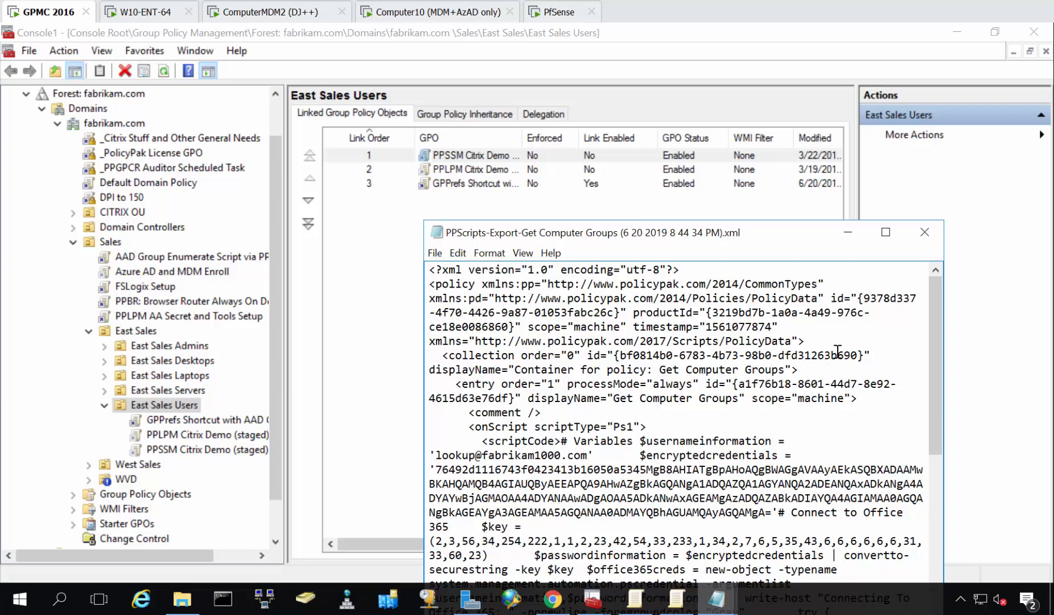
left_click(924, 232)
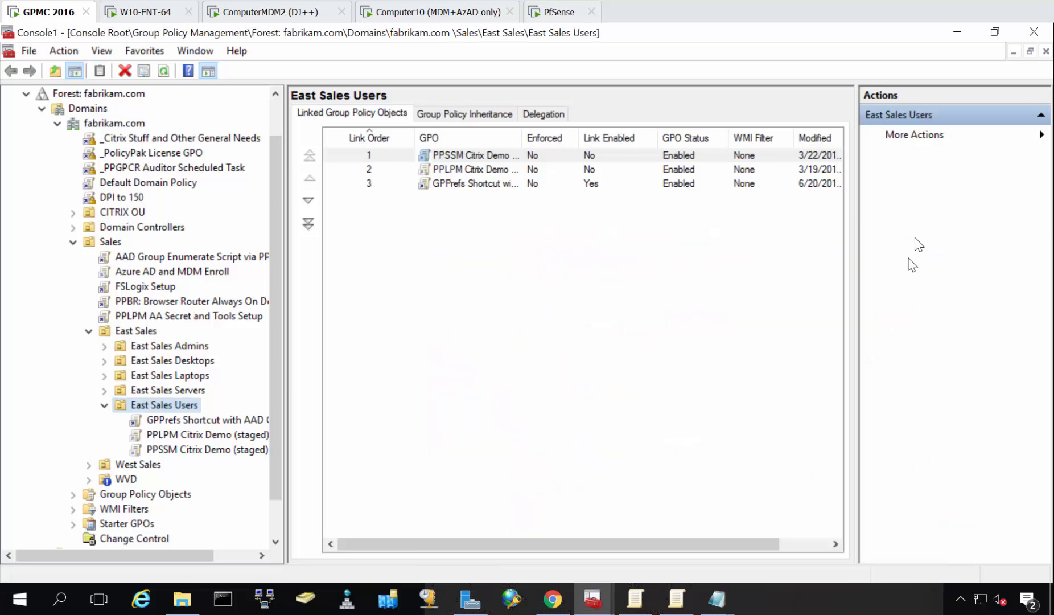